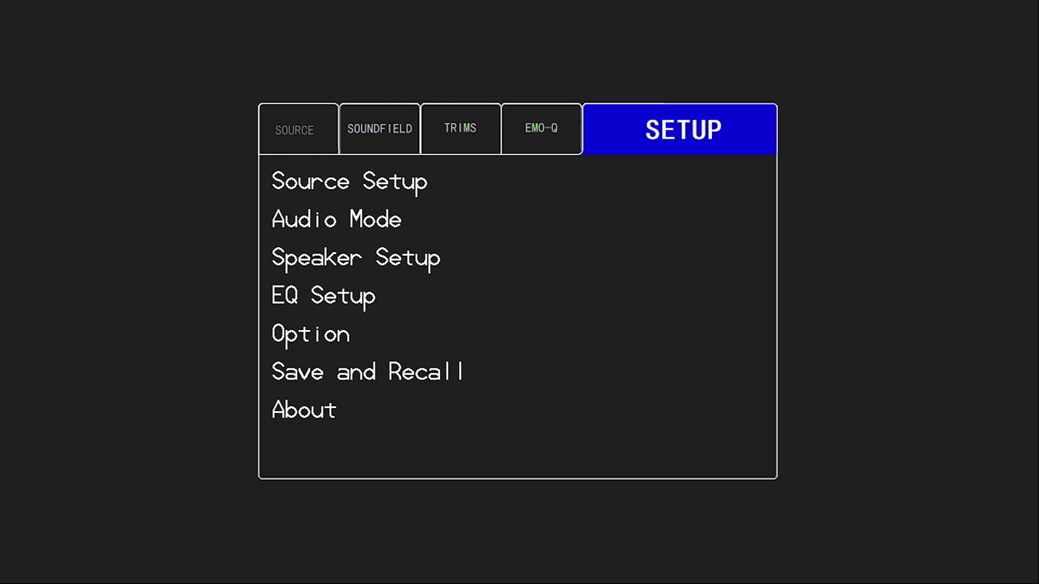
Step: Open the Audio Mode settings and review the listening modes offered for Analog/PCM 2CH
{"action": "key", "text": "Down"}
{"action": "key", "text": "Down"}
{"action": "key", "text": "Down"}
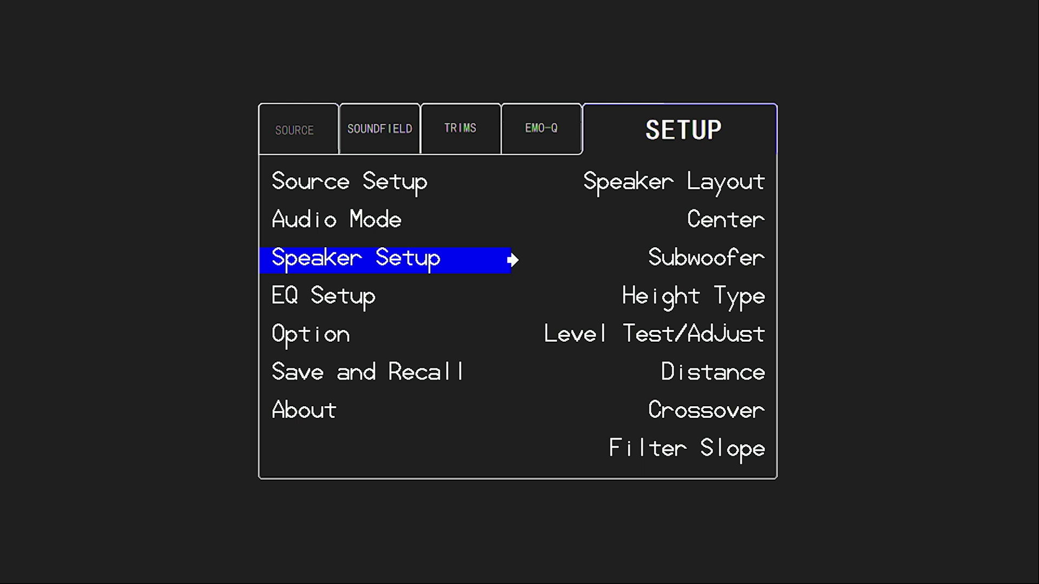
{"action": "key", "text": "Up"}
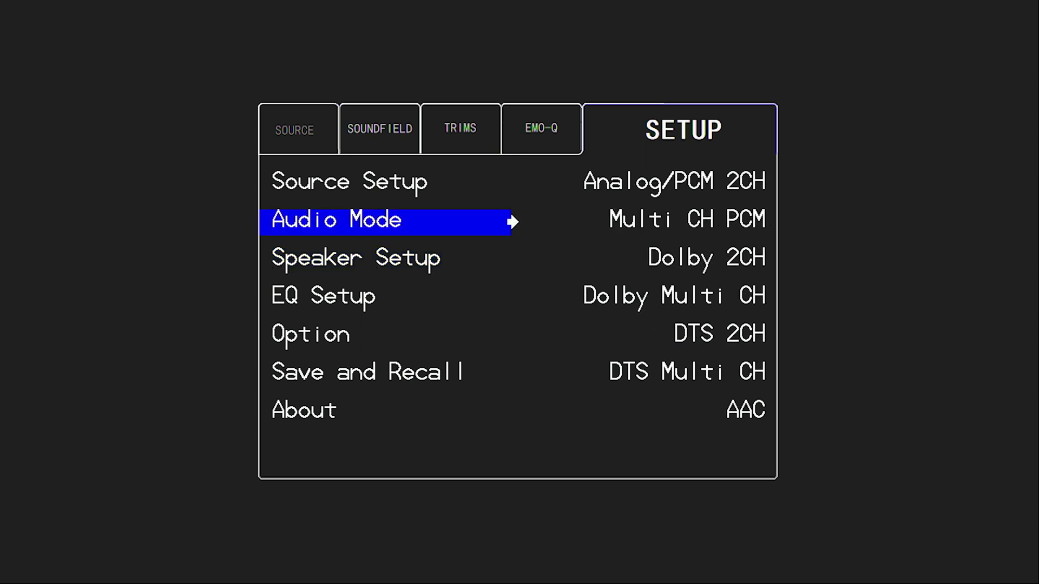
{"action": "key", "text": "Right"}
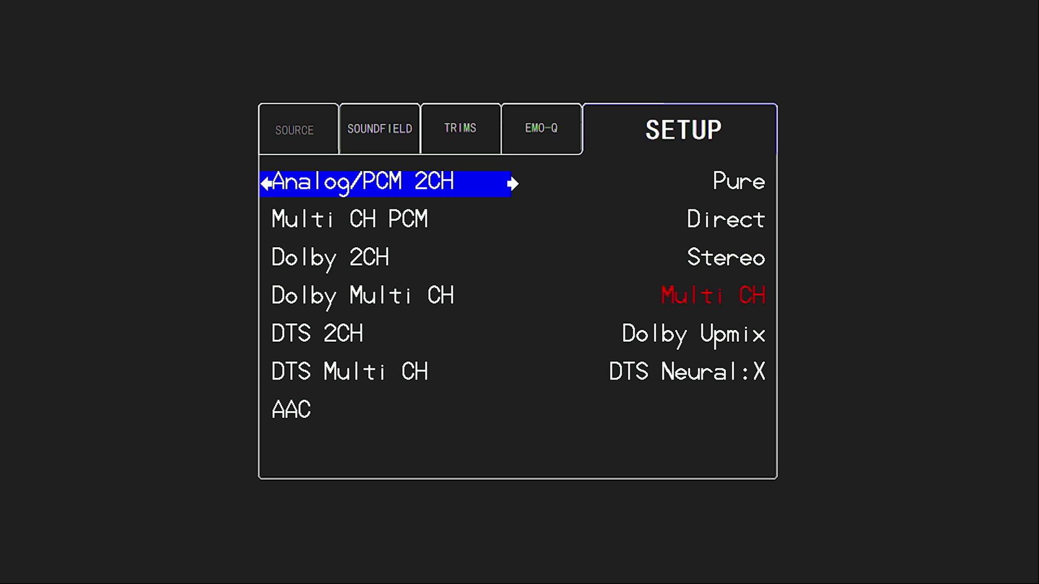
{"action": "key", "text": "Right"}
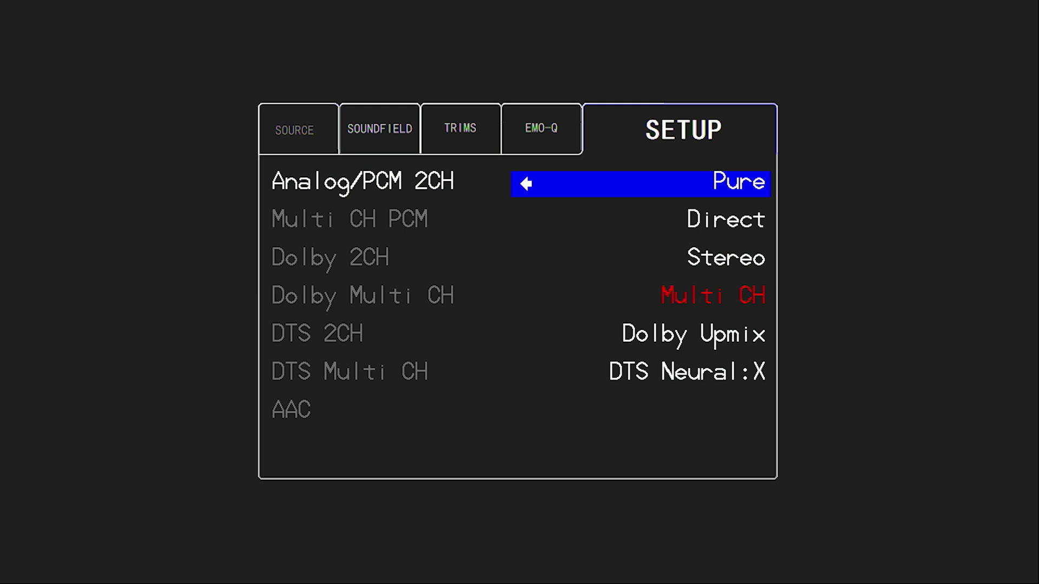
{"action": "key", "text": "Left"}
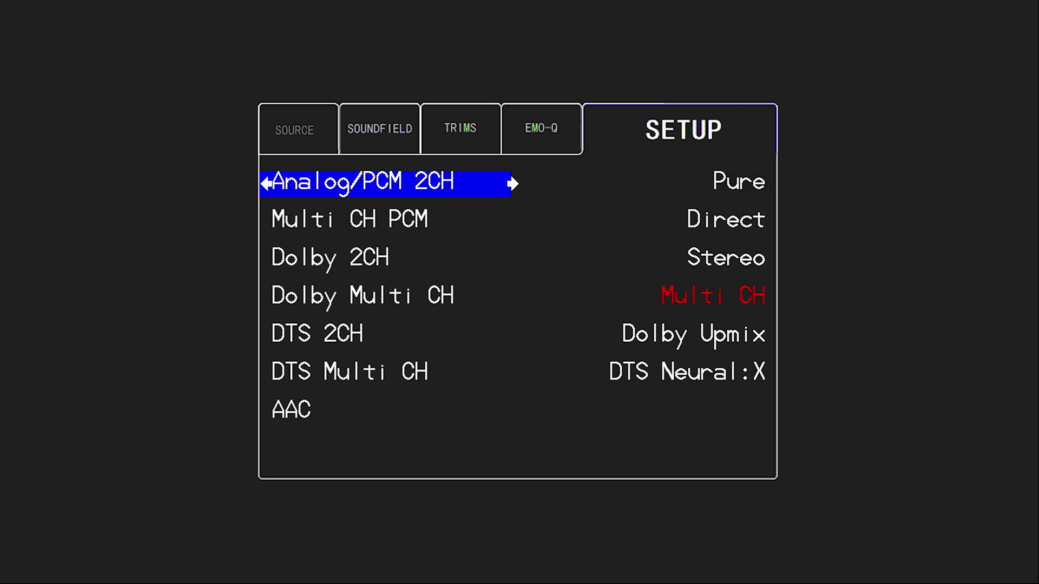
Step: Review the listening modes offered for Multi CH PCM
{"action": "key", "text": "Down"}
{"action": "key", "text": "Right"}
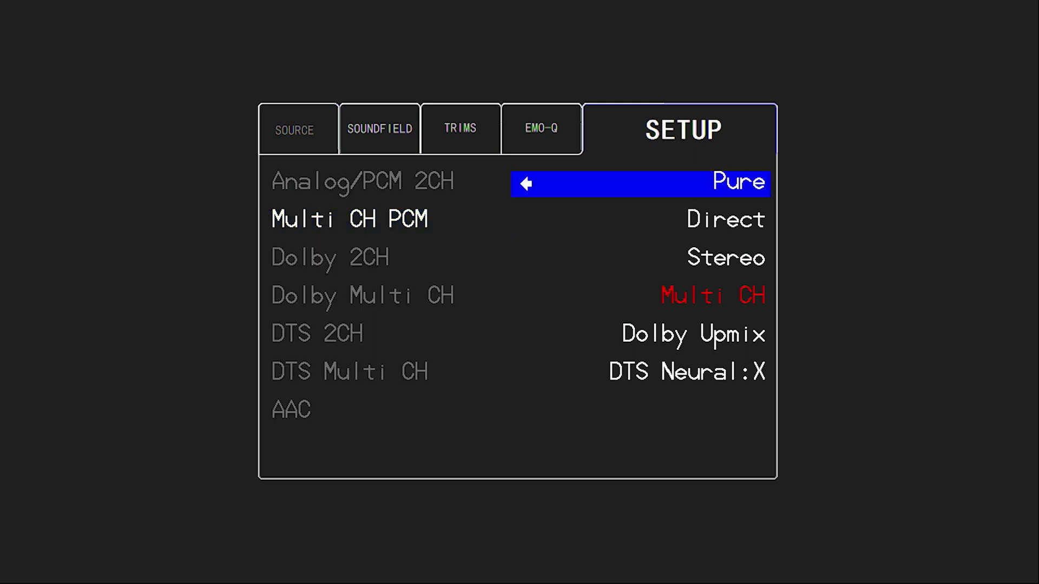
{"action": "key", "text": "Down"}
{"action": "key", "text": "Down"}
{"action": "key", "text": "Down"}
{"action": "key", "text": "Left"}
Step: Set the default audio mode for Dolby 2CH to Dolby Upmix
{"action": "key", "text": "Down"}
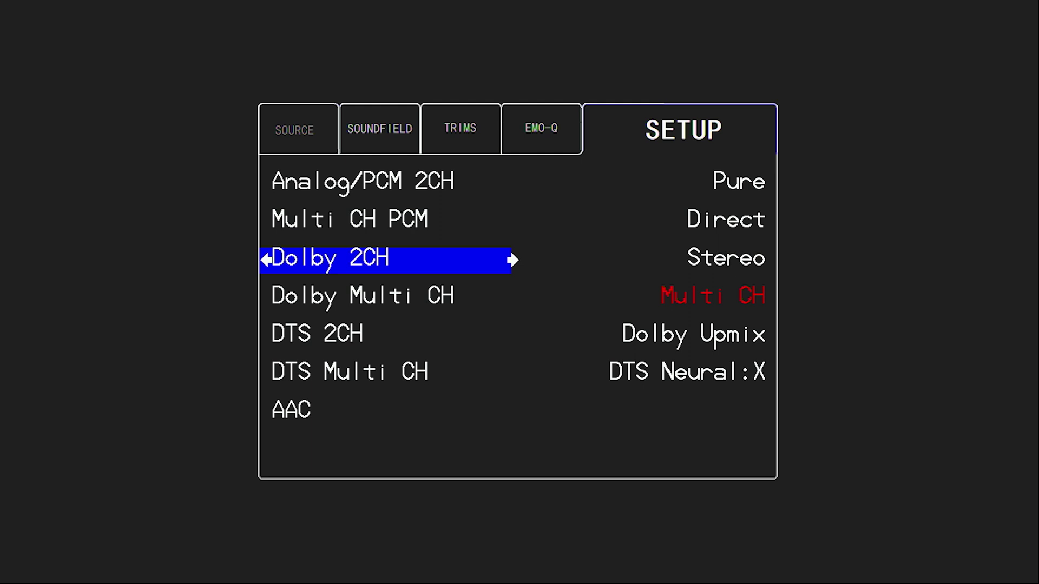
{"action": "key", "text": "Right"}
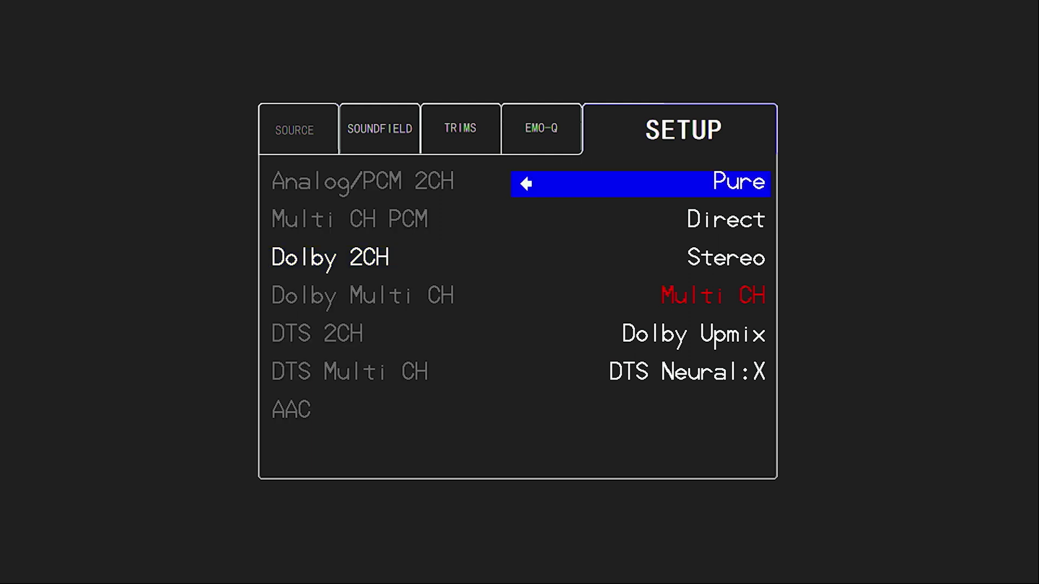
{"action": "key", "text": "Down"}
{"action": "key", "text": "Down"}
{"action": "key", "text": "Down"}
{"action": "key", "text": "Left"}
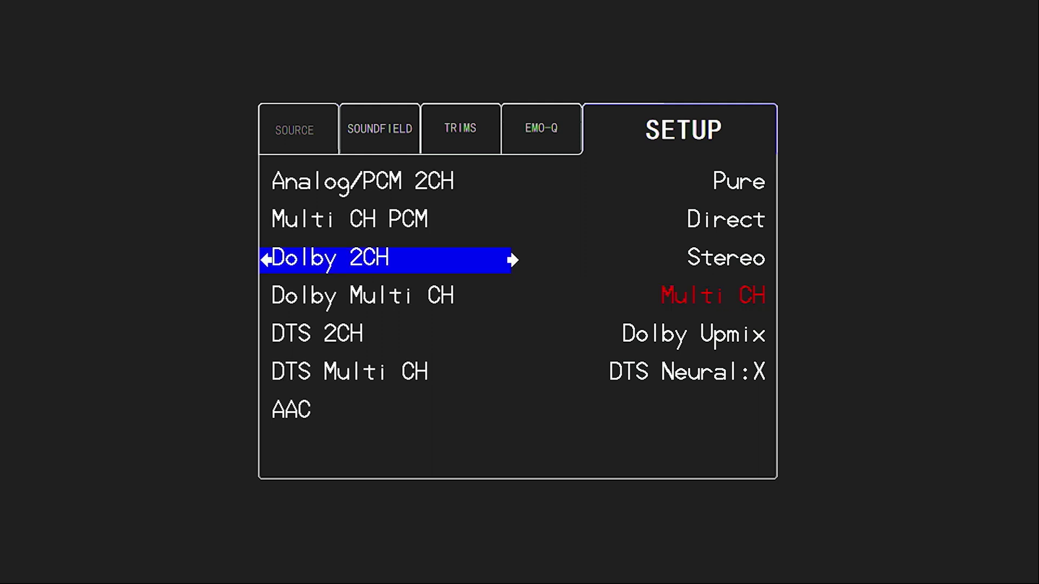
{"action": "key", "text": "Right"}
{"action": "key", "text": "Down"}
{"action": "key", "text": "Down"}
{"action": "key", "text": "Down"}
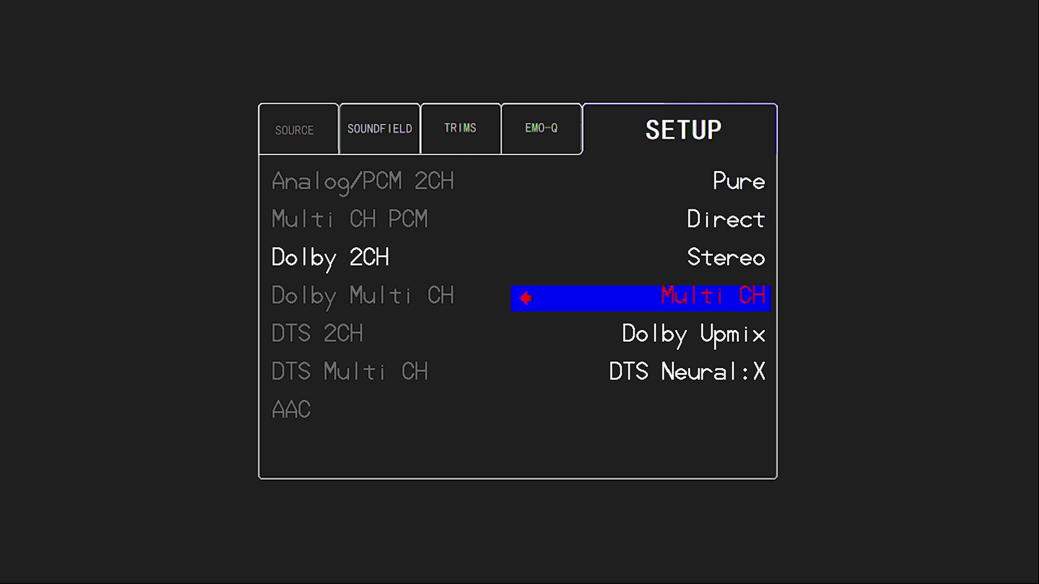
{"action": "key", "text": "Down"}
{"action": "key", "text": "Return"}
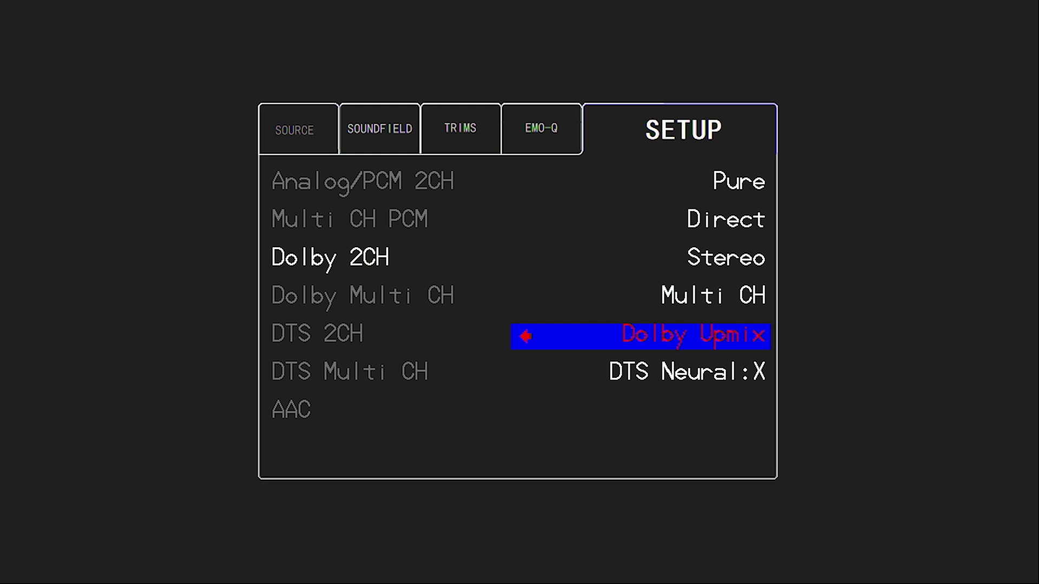
{"action": "key", "text": "Left"}
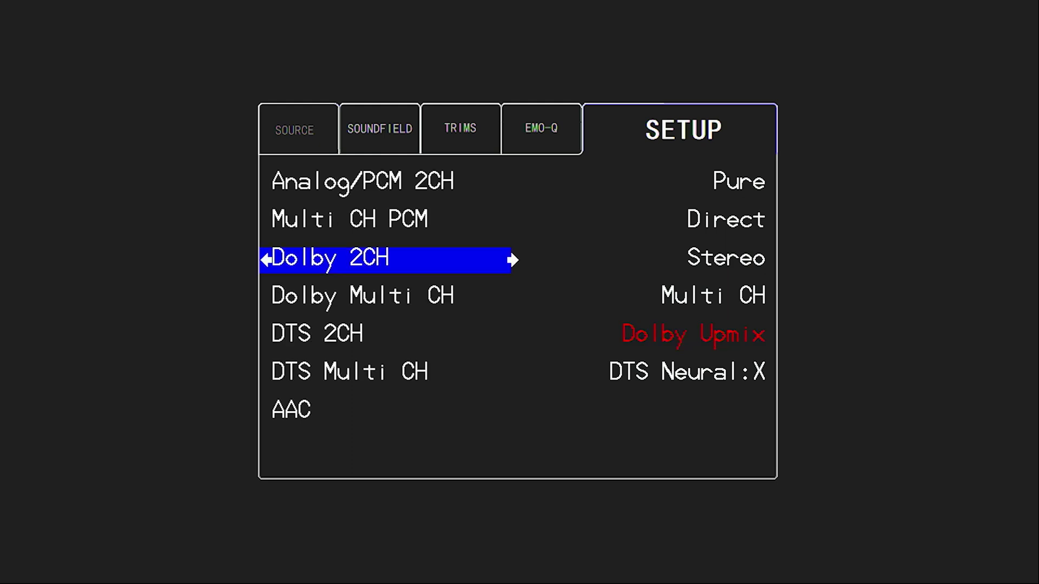
Step: Check which audio mode is selected for Dolby Multi CH
{"action": "key", "text": "Down"}
{"action": "key", "text": "Right"}
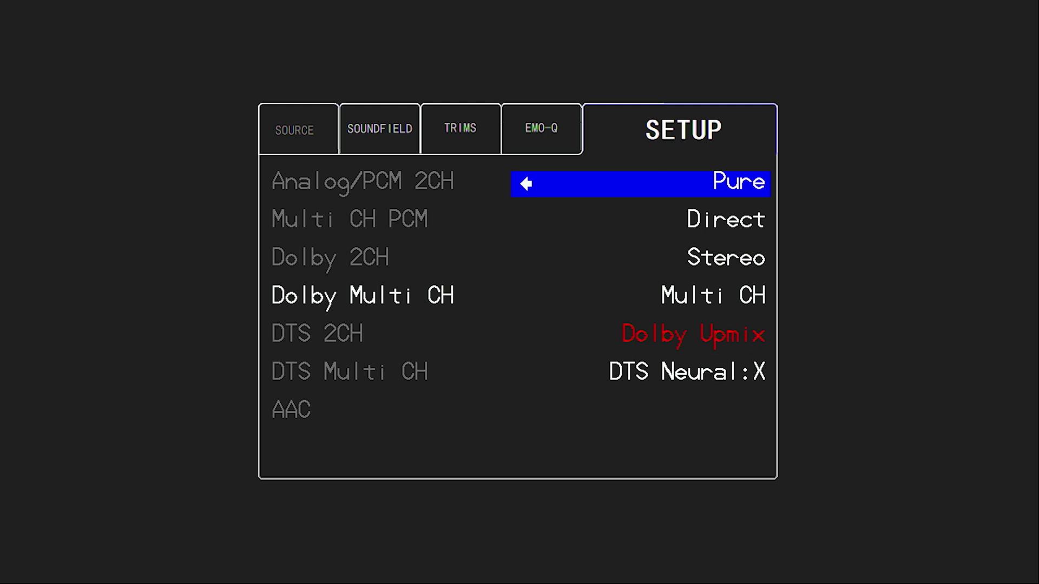
{"action": "key", "text": "Left"}
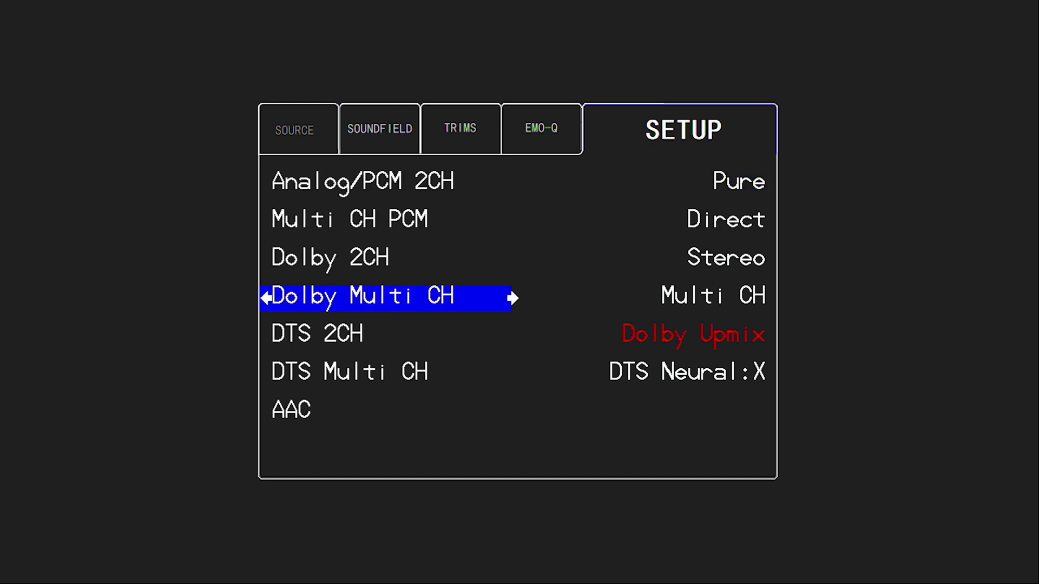
Step: Set the default audio mode for DTS 2CH to DTS Neural:X
{"action": "key", "text": "Down"}
{"action": "key", "text": "Right"}
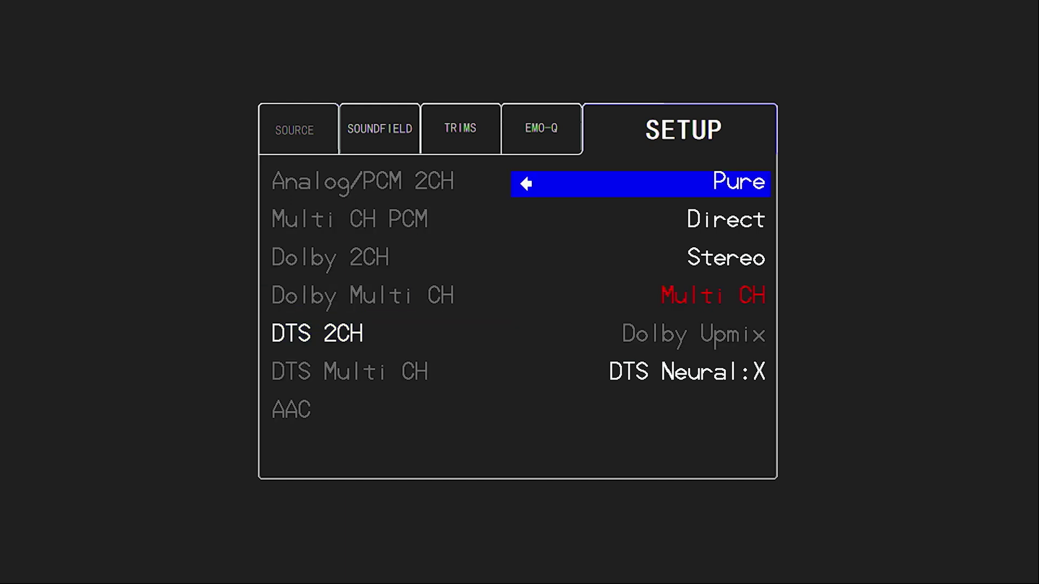
{"action": "key", "text": "Down"}
{"action": "key", "text": "Down"}
{"action": "key", "text": "Down"}
{"action": "key", "text": "Down"}
{"action": "key", "text": "Return"}
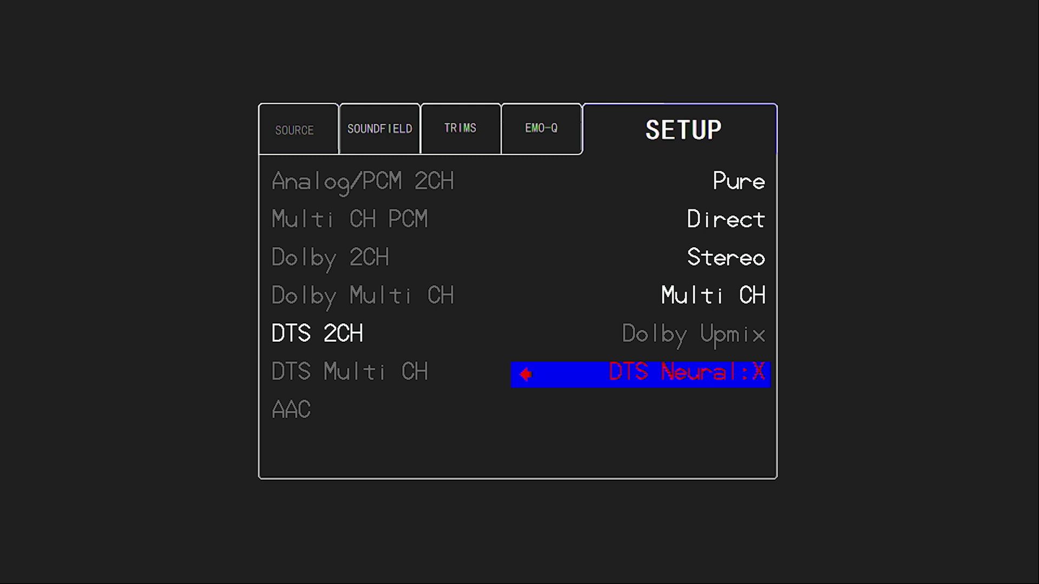
{"action": "key", "text": "Left"}
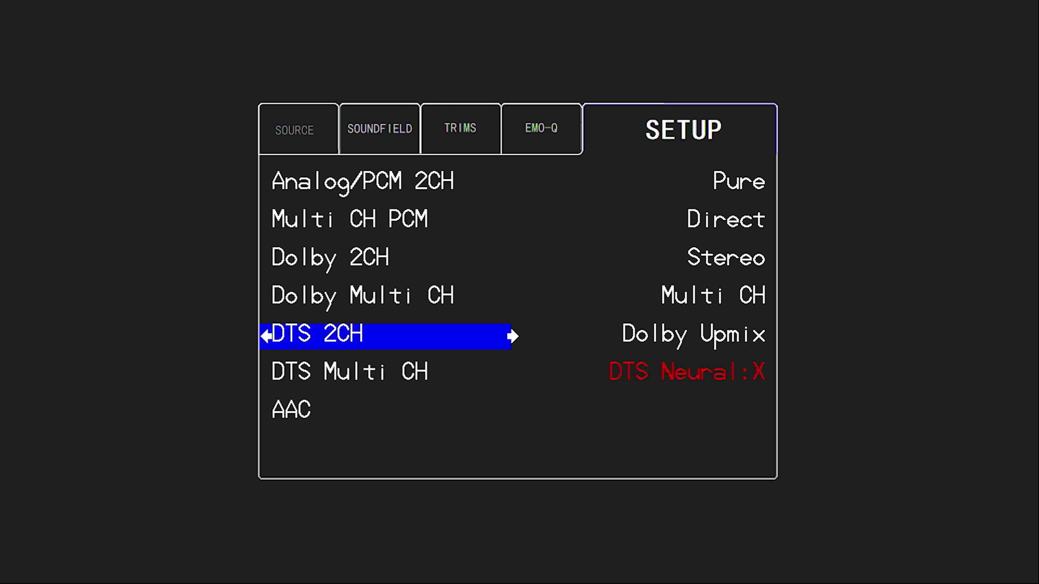
Step: Review the listening modes available for DTS Multi CH
{"action": "key", "text": "Down"}
{"action": "key", "text": "Right"}
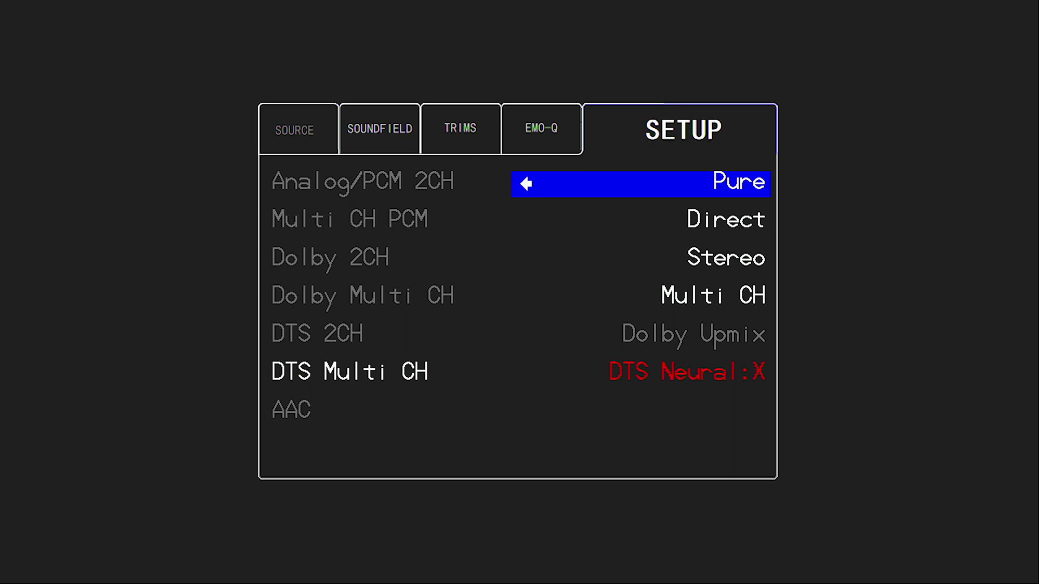
{"action": "key", "text": "Down"}
{"action": "key", "text": "Down"}
{"action": "key", "text": "Down"}
{"action": "key", "text": "Down"}
{"action": "key", "text": "Left"}
Step: Return to Dolby Multi CH and go through its available listening modes
{"action": "key", "text": "Up"}
{"action": "key", "text": "Up"}
{"action": "key", "text": "Right"}
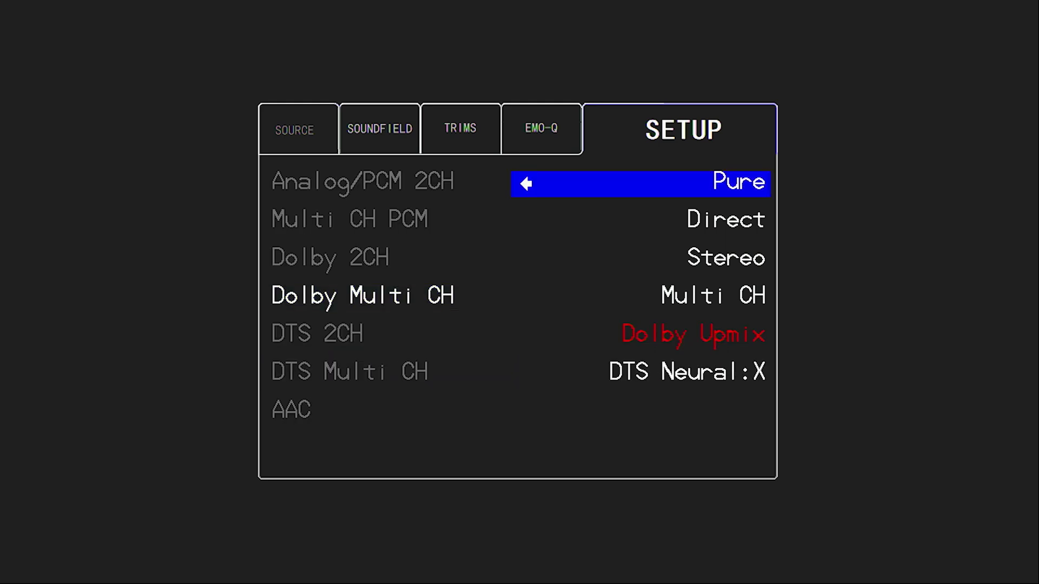
{"action": "key", "text": "Down"}
{"action": "key", "text": "Down"}
{"action": "key", "text": "Down"}
{"action": "key", "text": "Down"}
{"action": "key", "text": "Down"}
{"action": "key", "text": "Up"}
{"action": "key", "text": "Up"}
{"action": "key", "text": "Left"}
Step: Recheck the listening modes for DTS Multi CH and look at the AAC audio mode
{"action": "key", "text": "Down"}
{"action": "key", "text": "Down"}
{"action": "key", "text": "Right"}
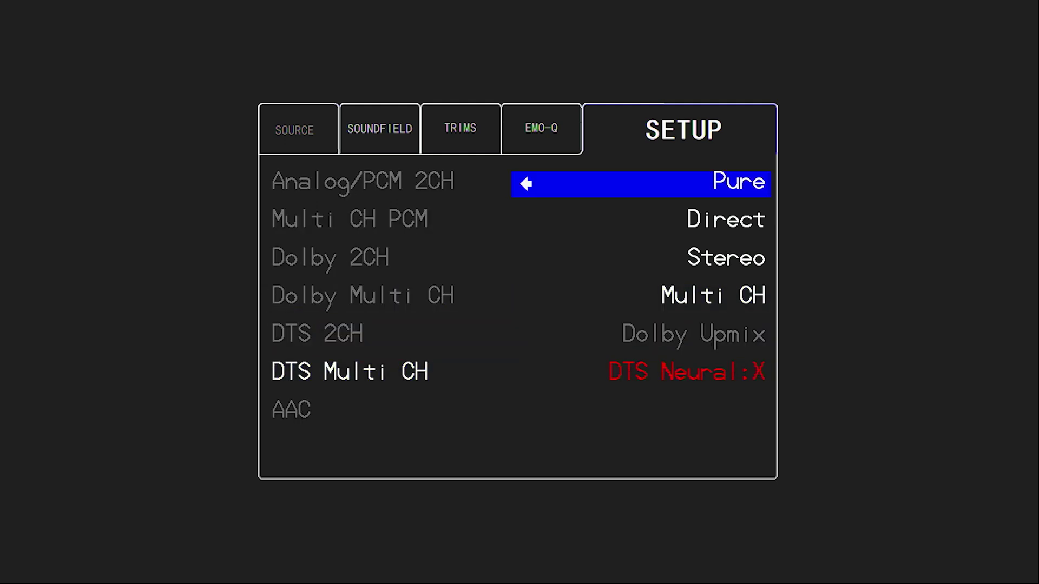
{"action": "key", "text": "Down"}
{"action": "key", "text": "Down"}
{"action": "key", "text": "Down"}
{"action": "key", "text": "Left"}
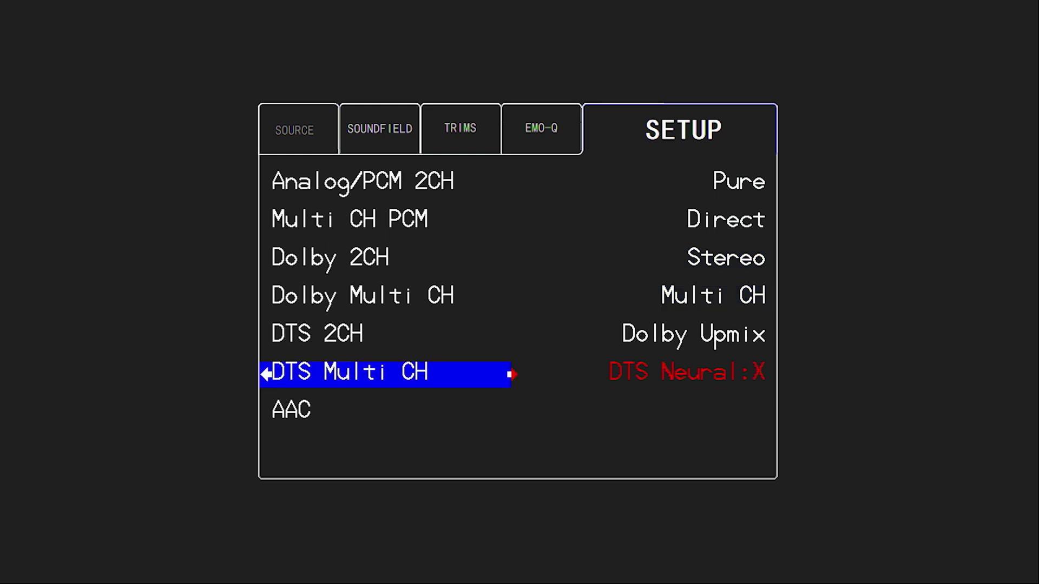
{"action": "key", "text": "Down"}
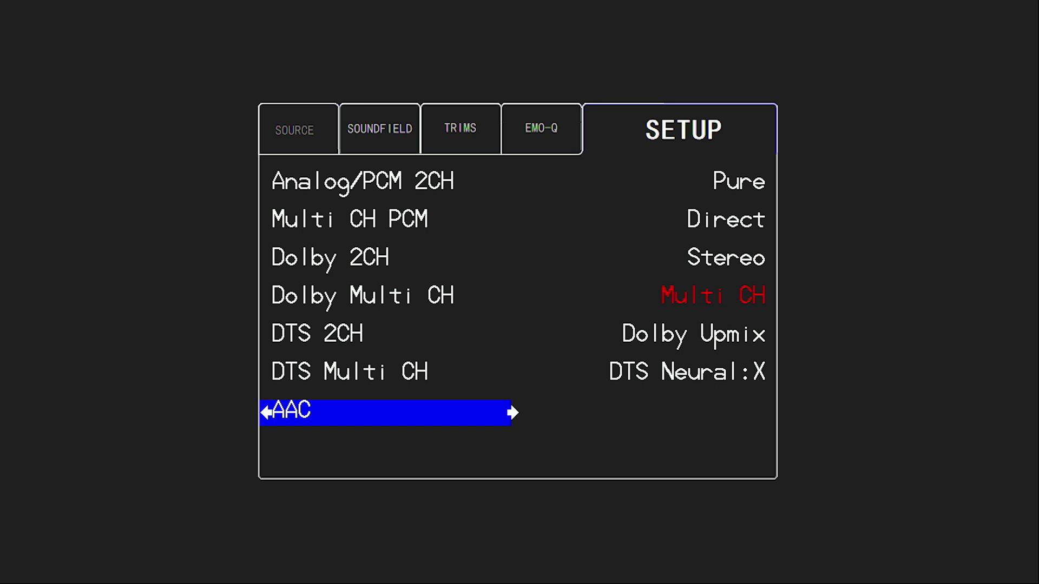
Step: Go back to Multi CH PCM and go through its listening modes again
{"action": "key", "text": "Up"}
{"action": "key", "text": "Up"}
{"action": "key", "text": "Up"}
{"action": "key", "text": "Up"}
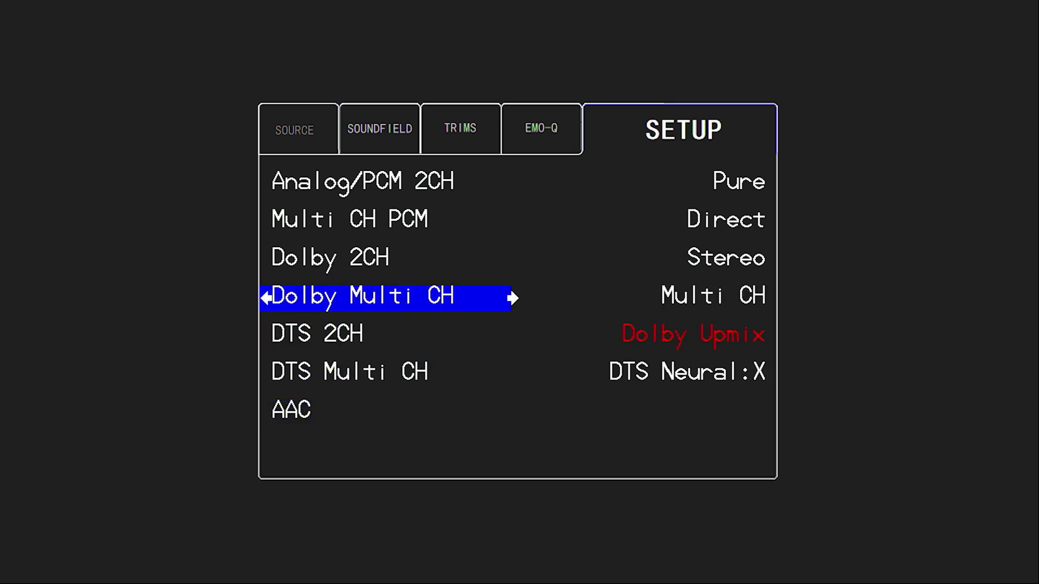
{"action": "key", "text": "Up"}
{"action": "key", "text": "Right"}
{"action": "key", "text": "Down"}
{"action": "key", "text": "Down"}
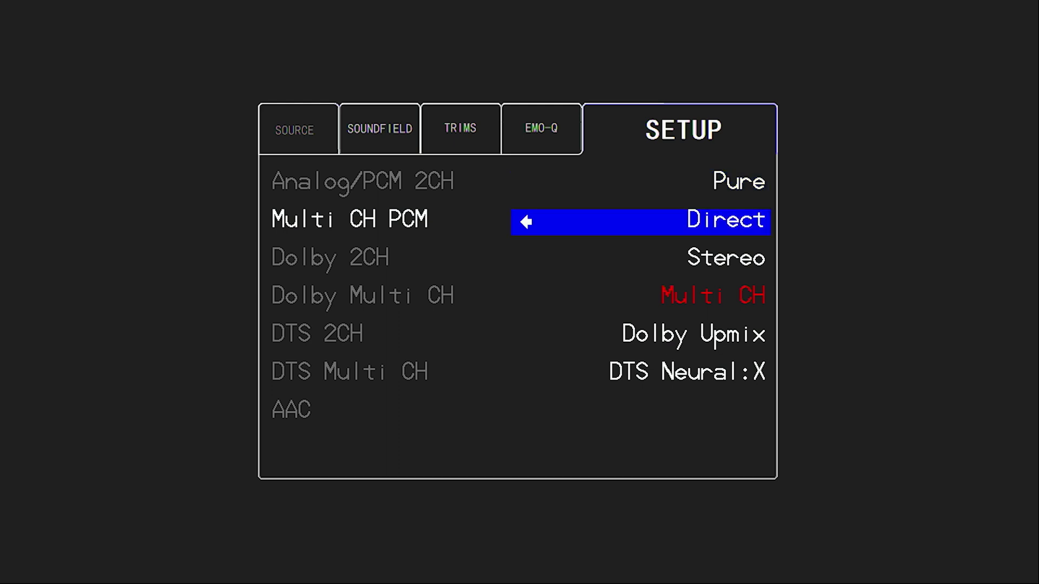
{"action": "key", "text": "Down"}
{"action": "key", "text": "Down"}
{"action": "key", "text": "Up"}
{"action": "key", "text": "Left"}
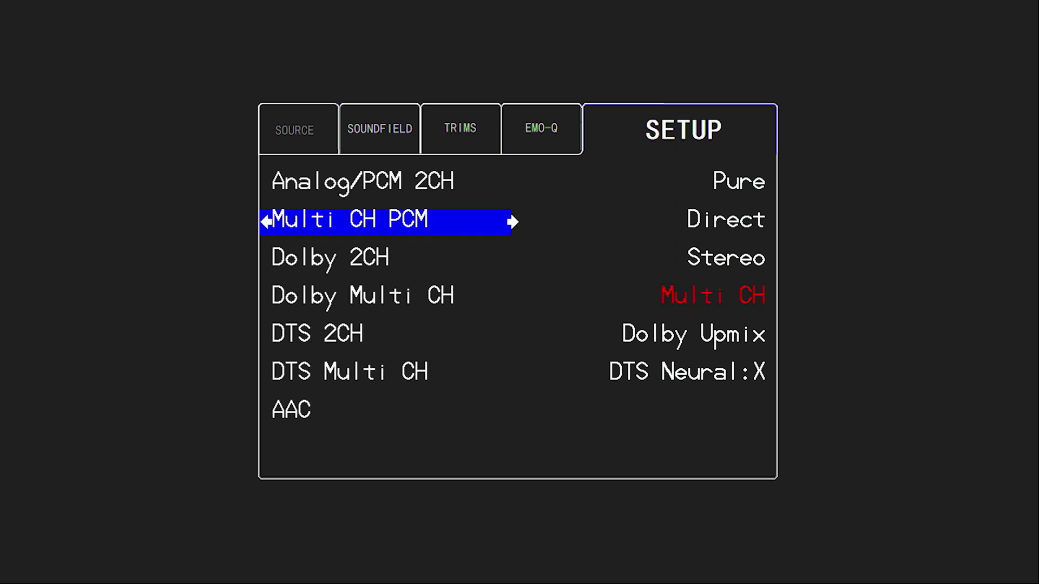
Step: Review the listening modes for Dolby 2CH, down to the Dolby Upmix option
{"action": "key", "text": "Down"}
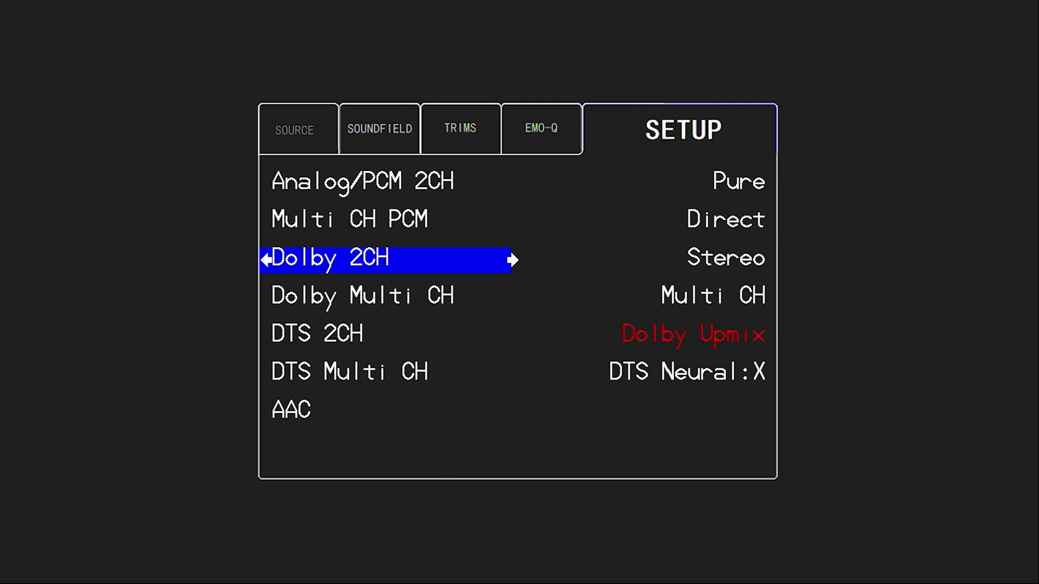
{"action": "key", "text": "Right"}
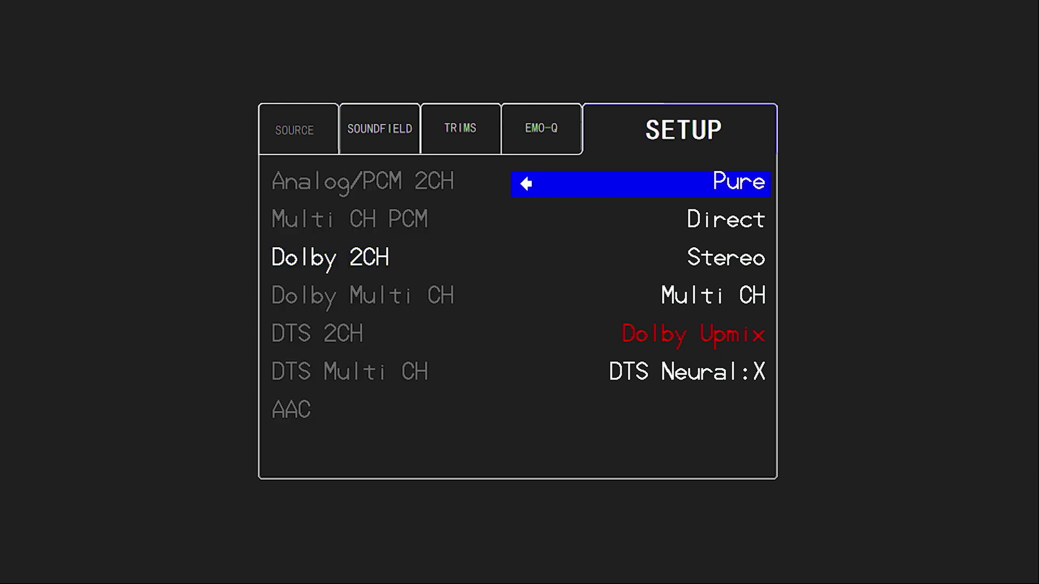
{"action": "key", "text": "Down"}
{"action": "key", "text": "Down"}
{"action": "key", "text": "Down"}
{"action": "key", "text": "Down"}
{"action": "key", "text": "Left"}
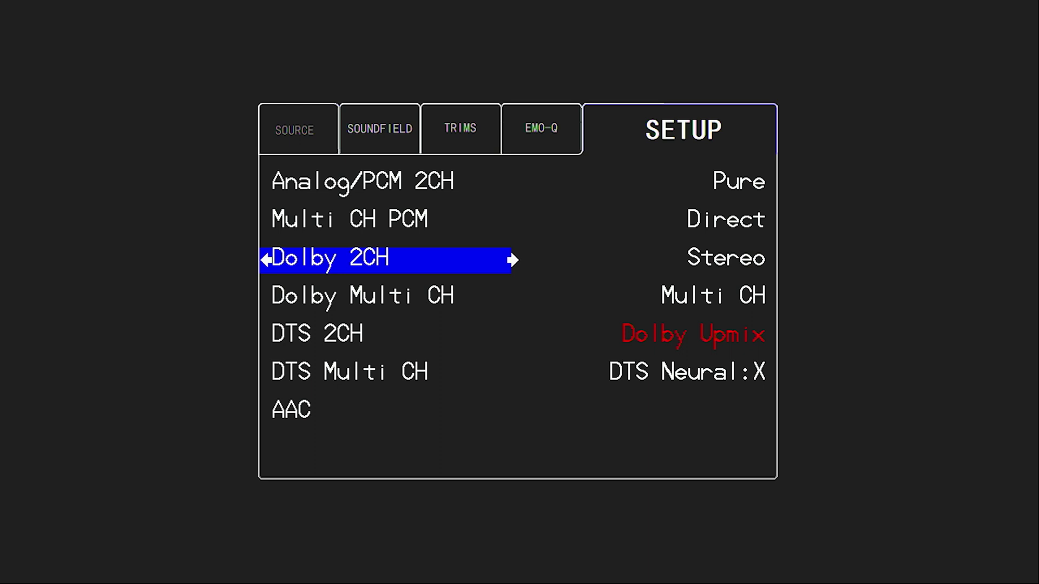
Step: Leave the Dolby 2CH audio modes and open the Source Setup settings for HDMI 1
{"action": "key", "text": "Left"}
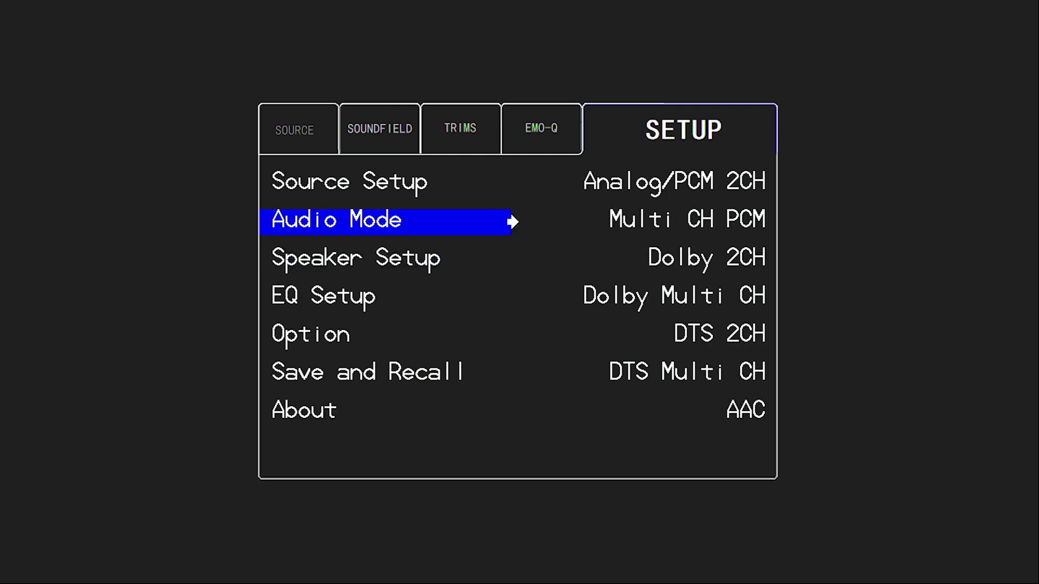
{"action": "key", "text": "Up"}
{"action": "key", "text": "Right"}
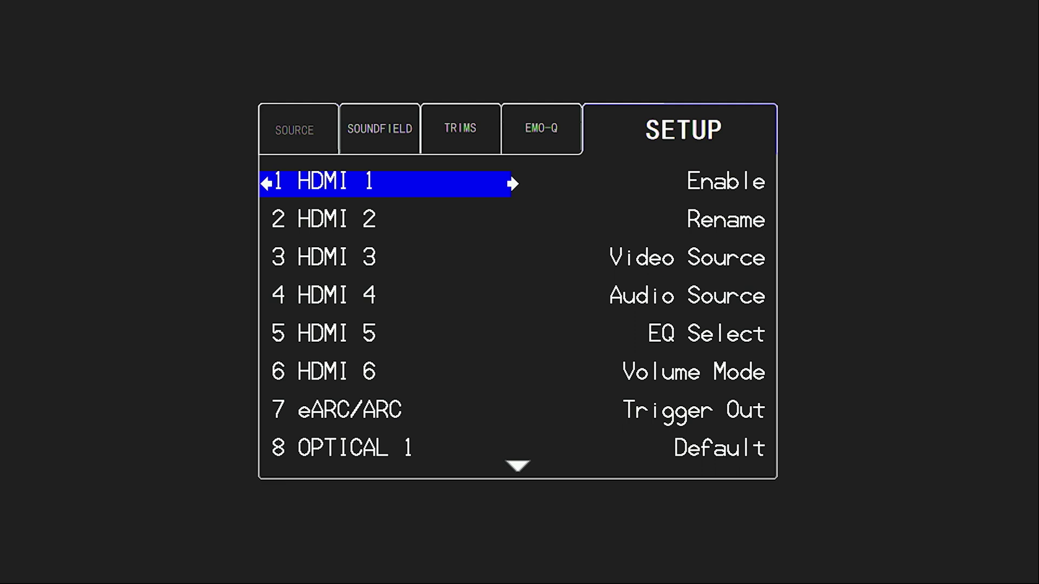
{"action": "key", "text": "Return"}
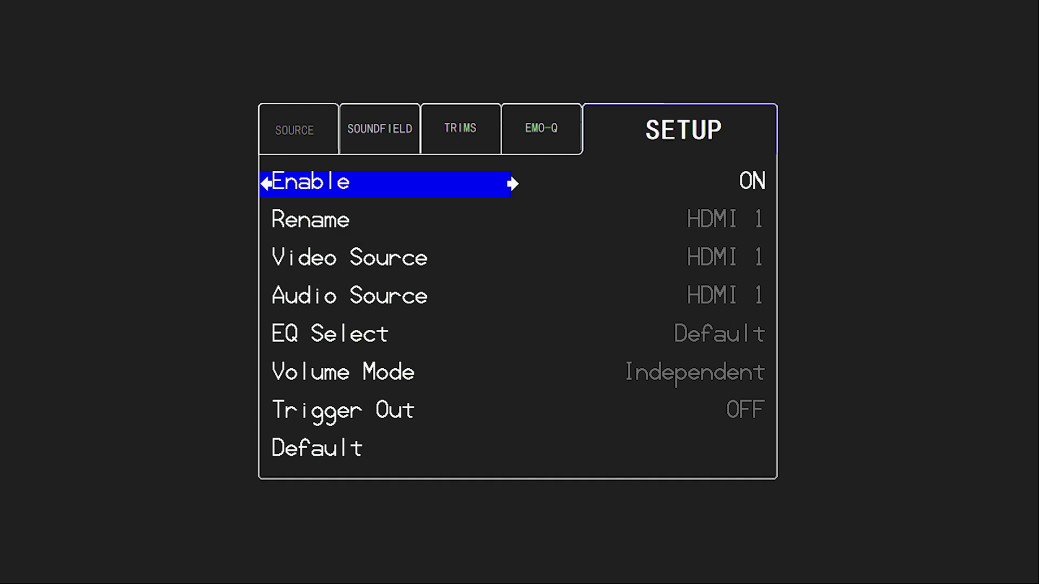
Step: Review HDMI 1's Rename, Video Source and Audio Source settings, including the available video inputs
{"action": "key", "text": "Down"}
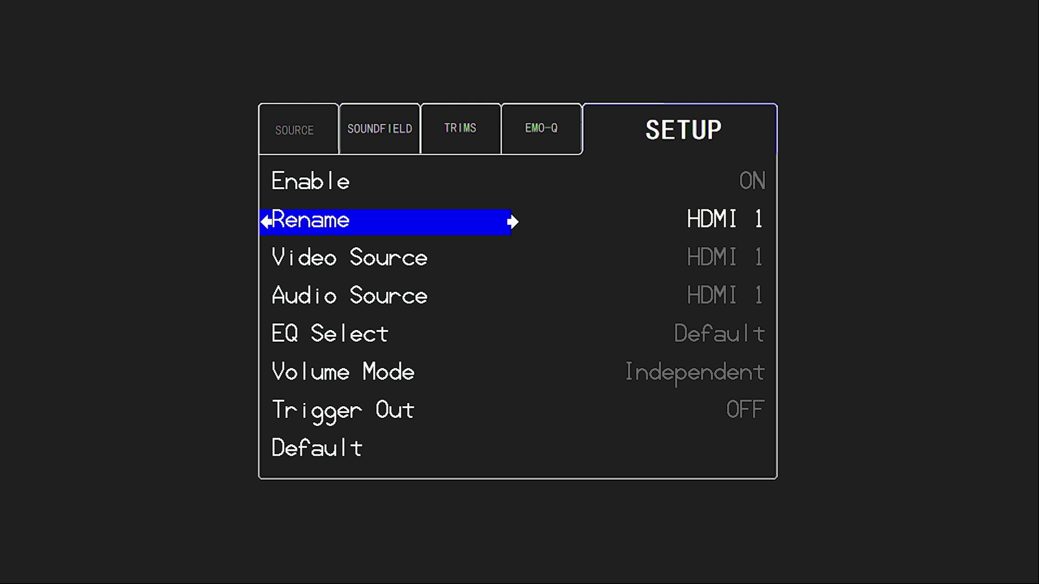
{"action": "key", "text": "Down"}
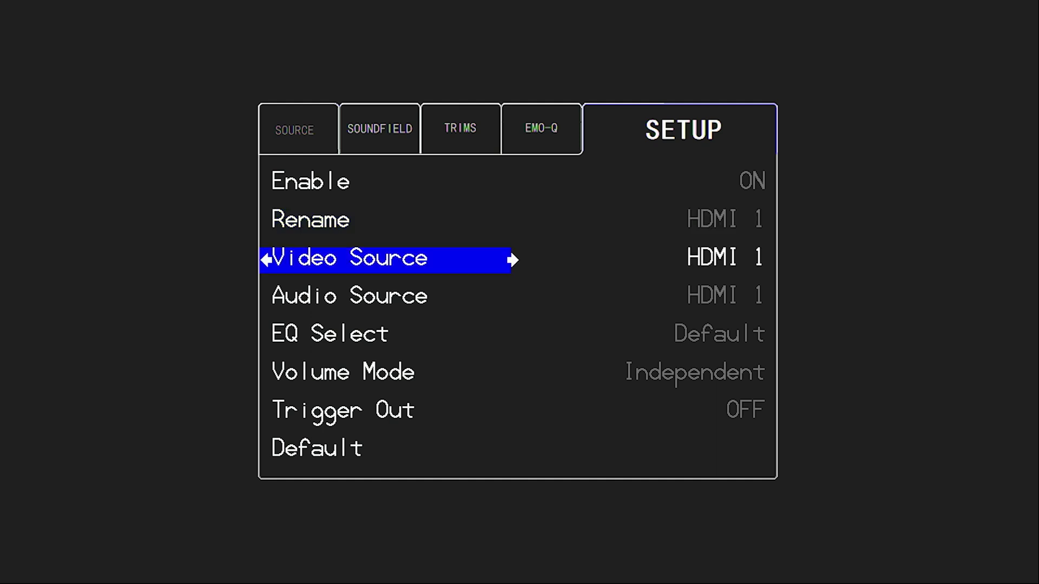
{"action": "key", "text": "Down"}
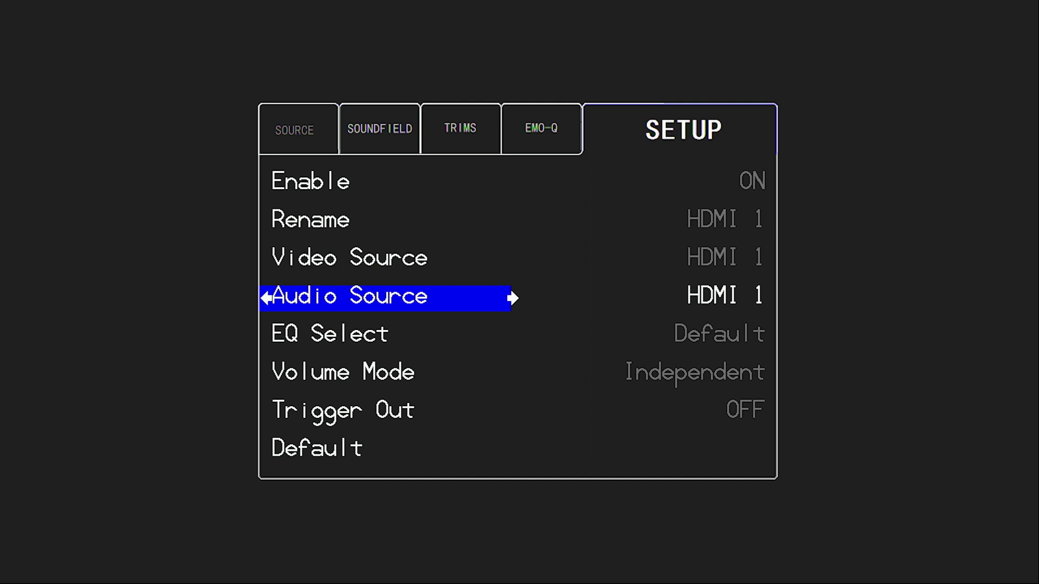
{"action": "key", "text": "Up"}
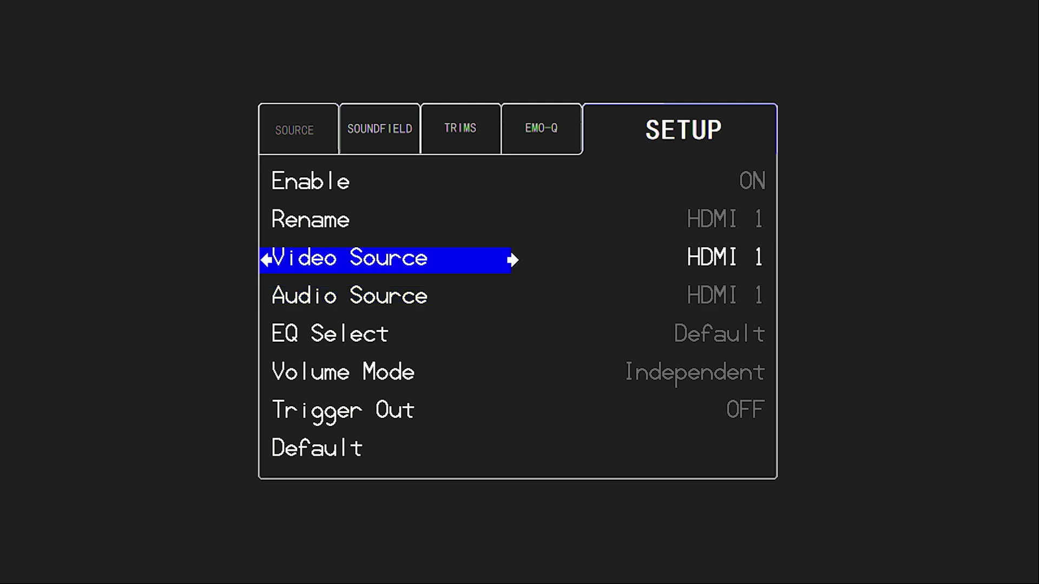
{"action": "key", "text": "Right"}
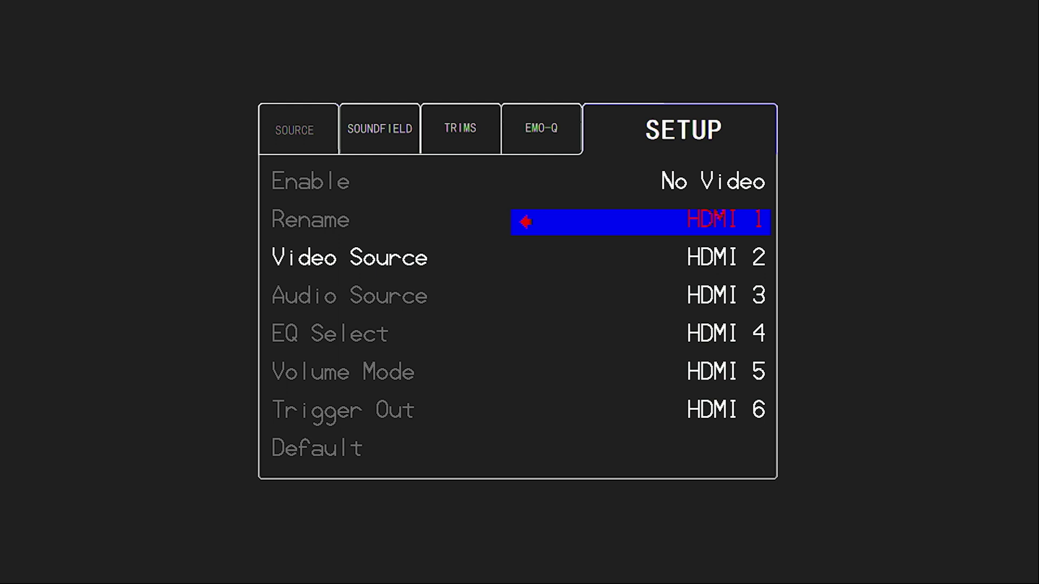
{"action": "key", "text": "Left"}
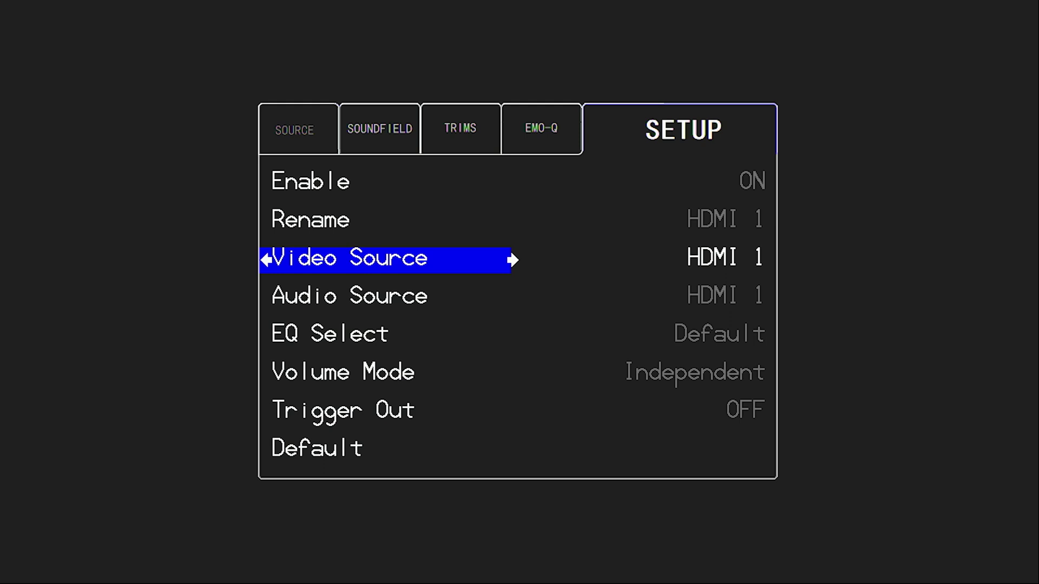
{"action": "key", "text": "Down"}
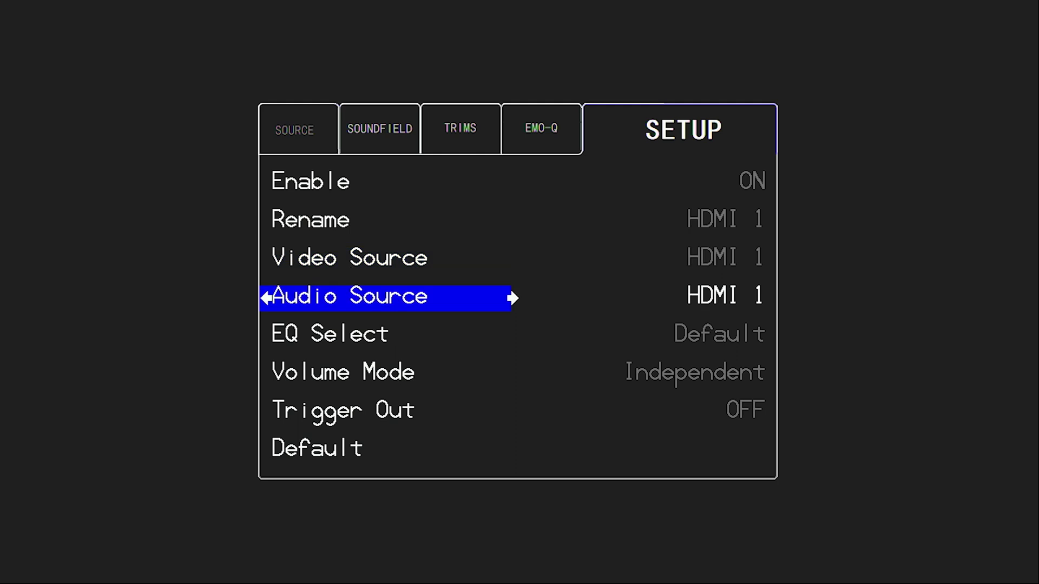
{"action": "key", "text": "Up"}
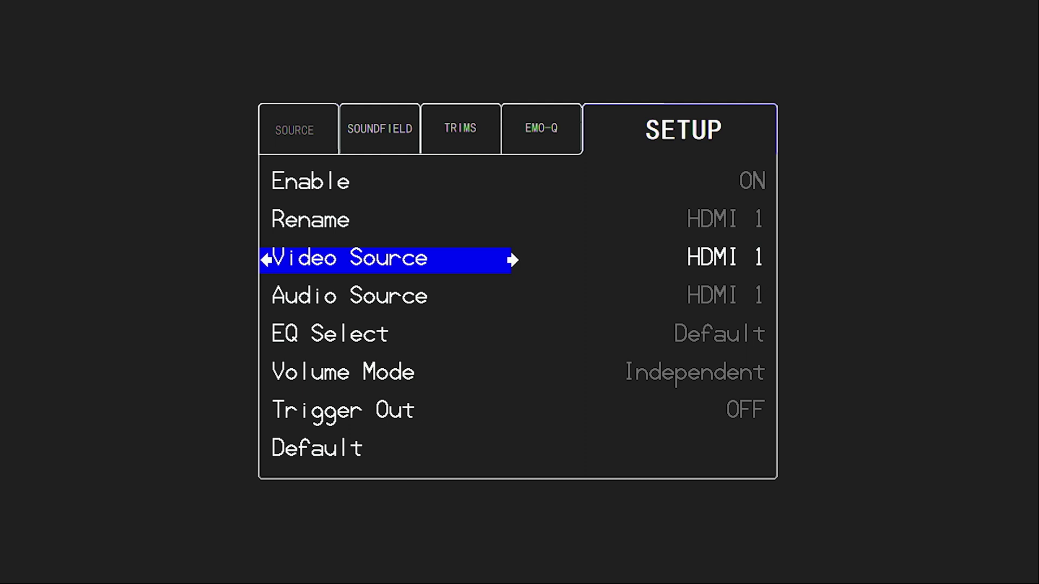
{"action": "key", "text": "Down"}
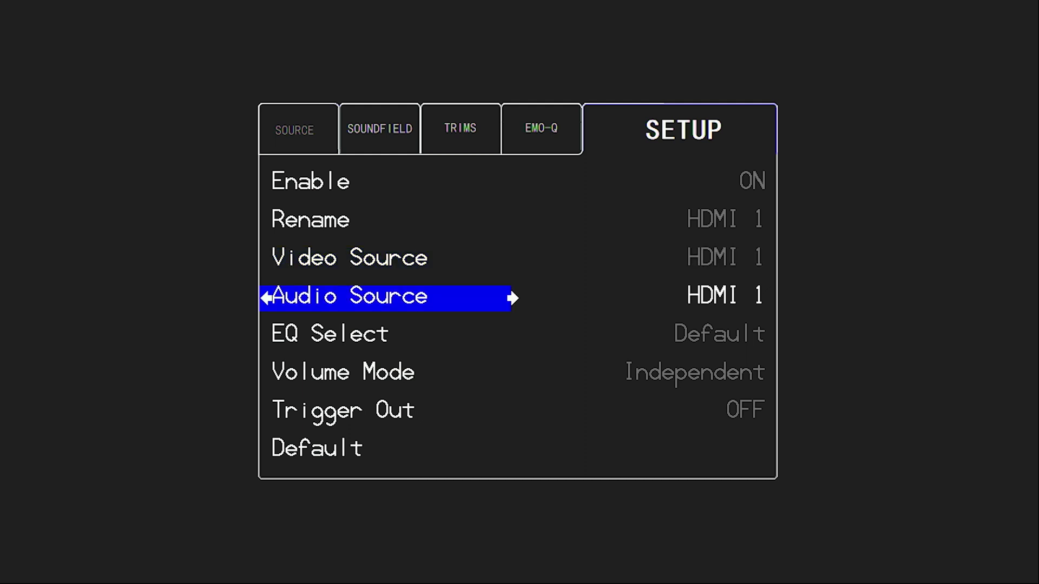
Step: Set HDMI 1's Audio Source to Optical 1
{"action": "key", "text": "Right"}
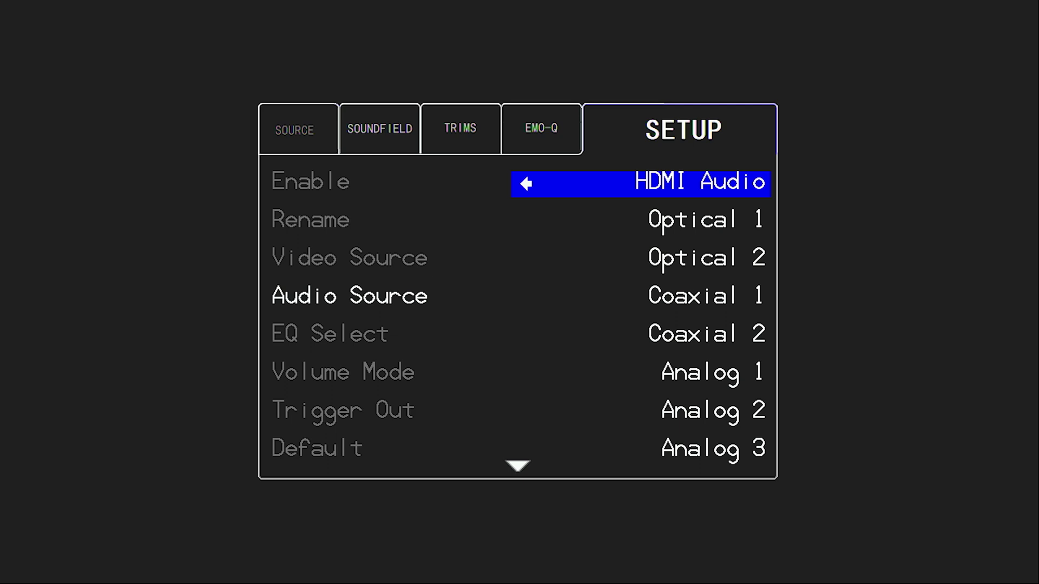
{"action": "key", "text": "Down"}
{"action": "key", "text": "Return"}
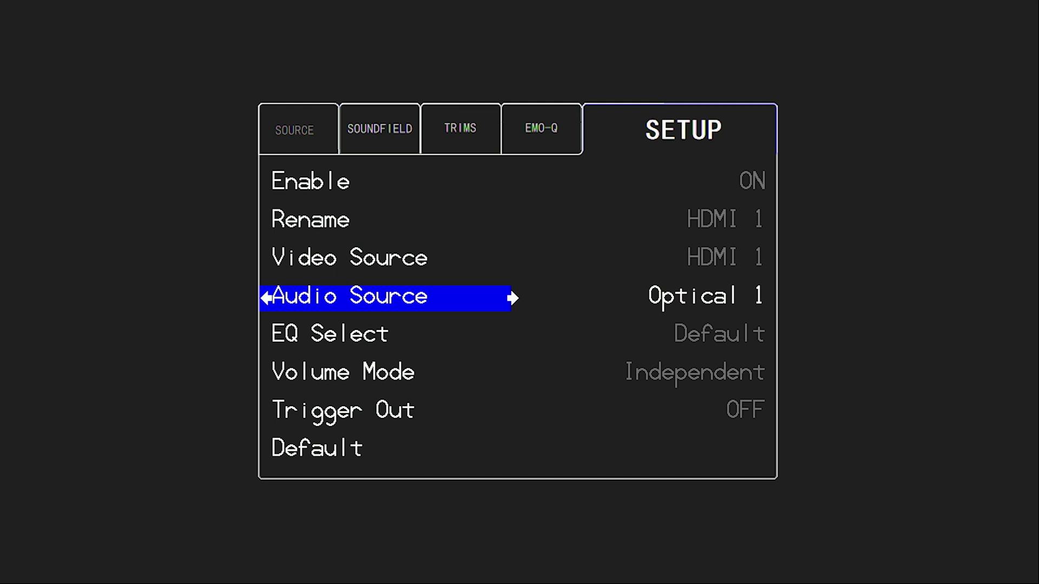
Step: Look through the Audio Source options down to the analog inputs and set HDMI 1's source back to HDMI Audio
{"action": "key", "text": "Right"}
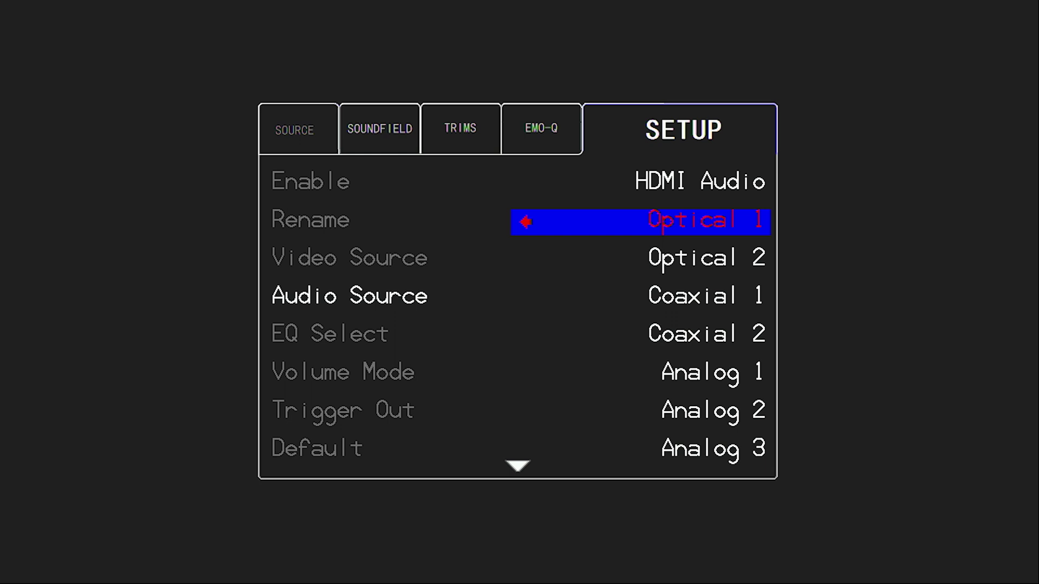
{"action": "key", "text": "Return"}
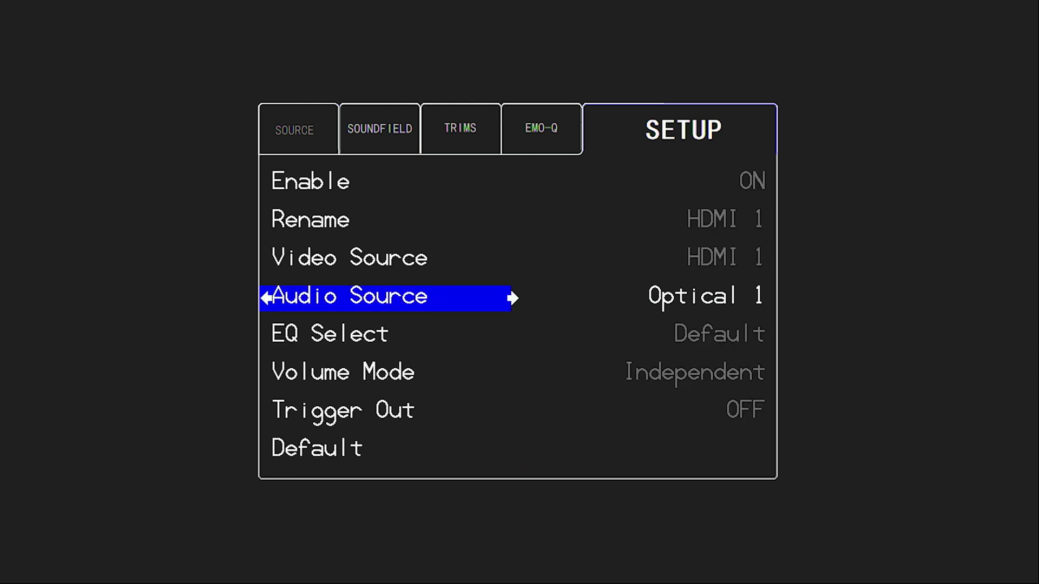
{"action": "key", "text": "Right"}
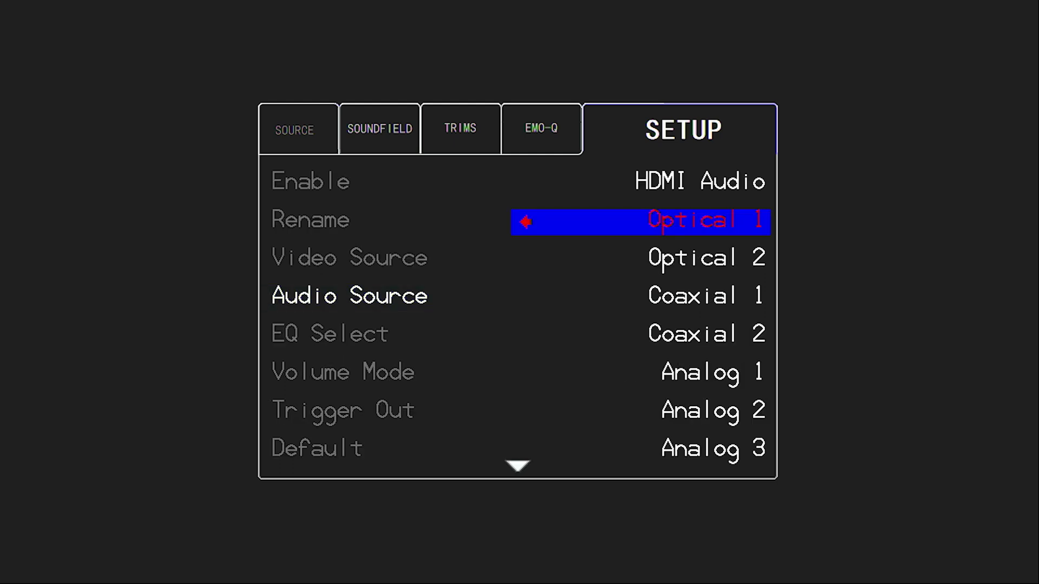
{"action": "key", "text": "Up"}
{"action": "key", "text": "Up"}
{"action": "key", "text": "Up"}
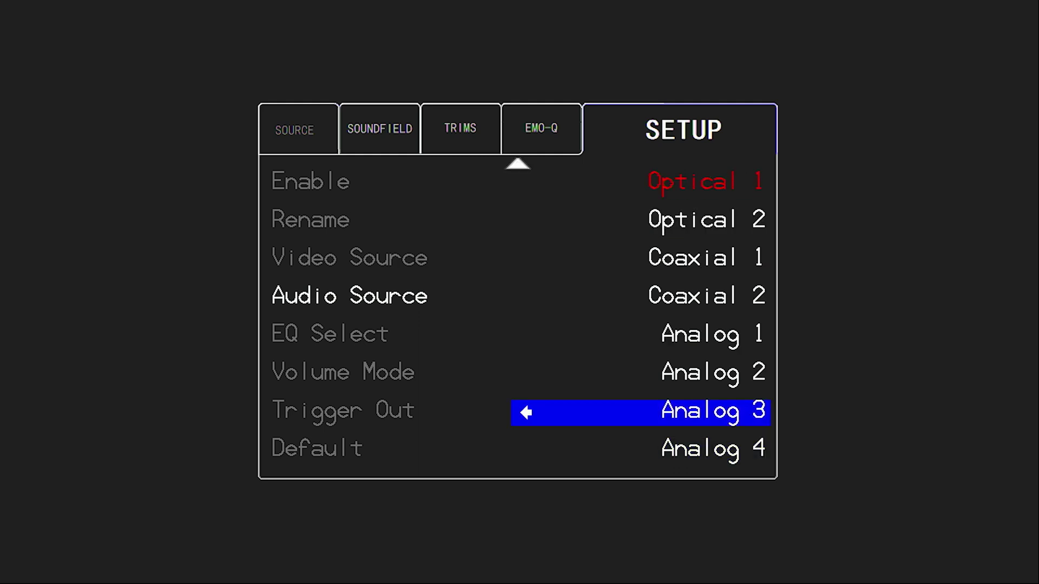
{"action": "key", "text": "Down"}
{"action": "key", "text": "Down"}
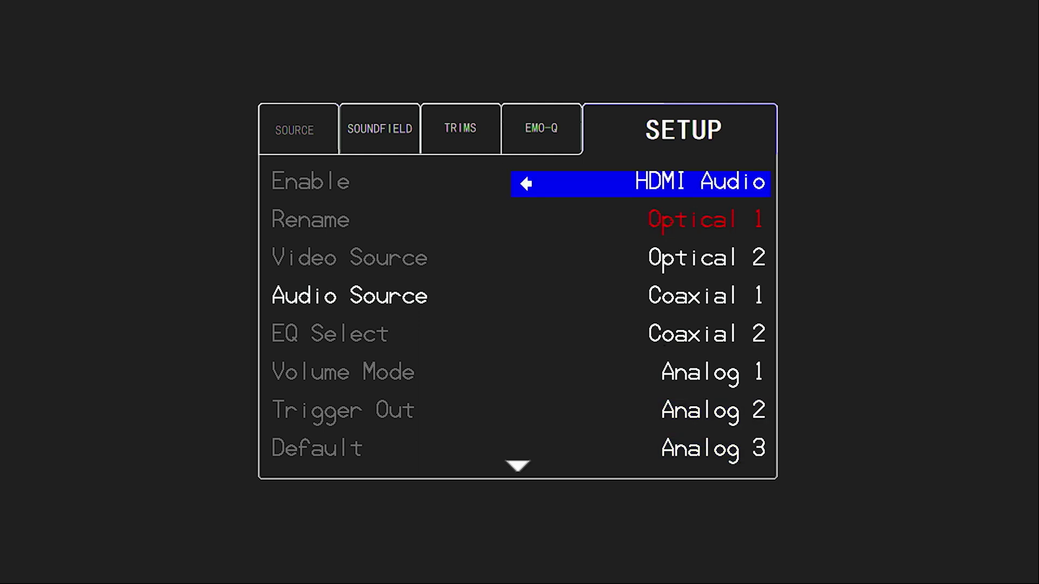
{"action": "key", "text": "Return"}
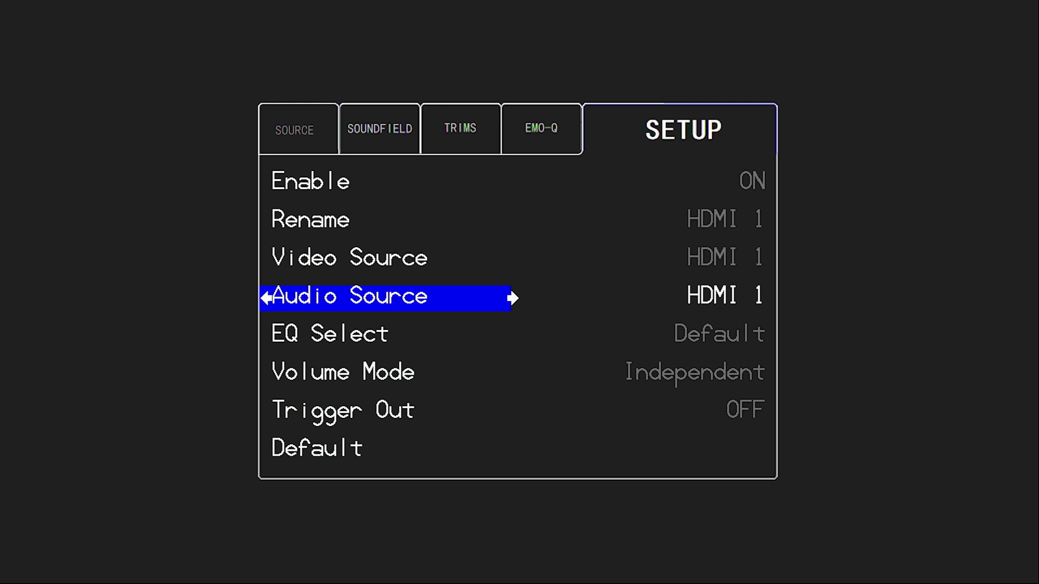
Step: Look at the EQ Select options for HDMI 1 without changing the selection
{"action": "key", "text": "Down"}
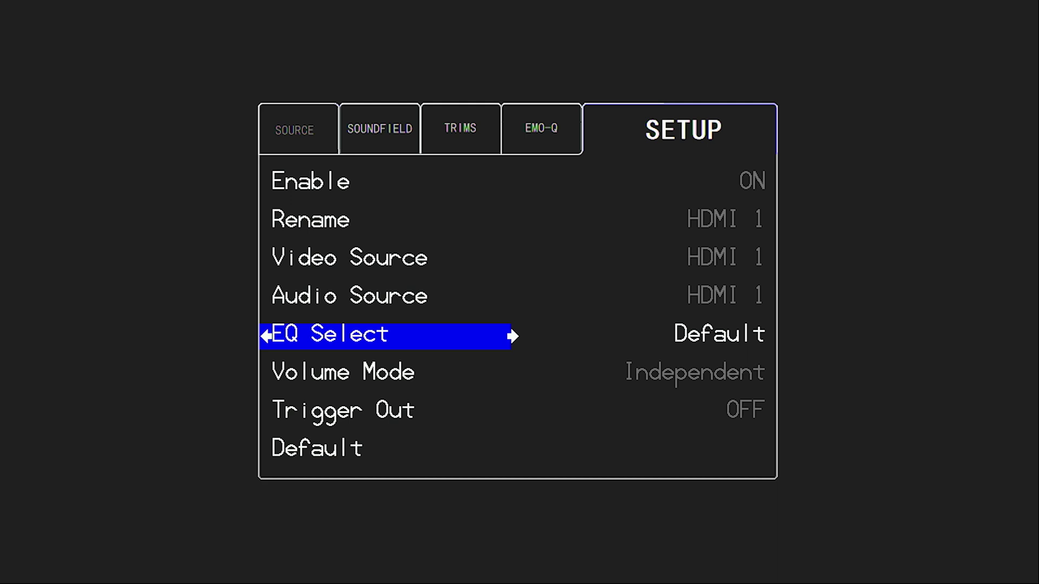
{"action": "key", "text": "Right"}
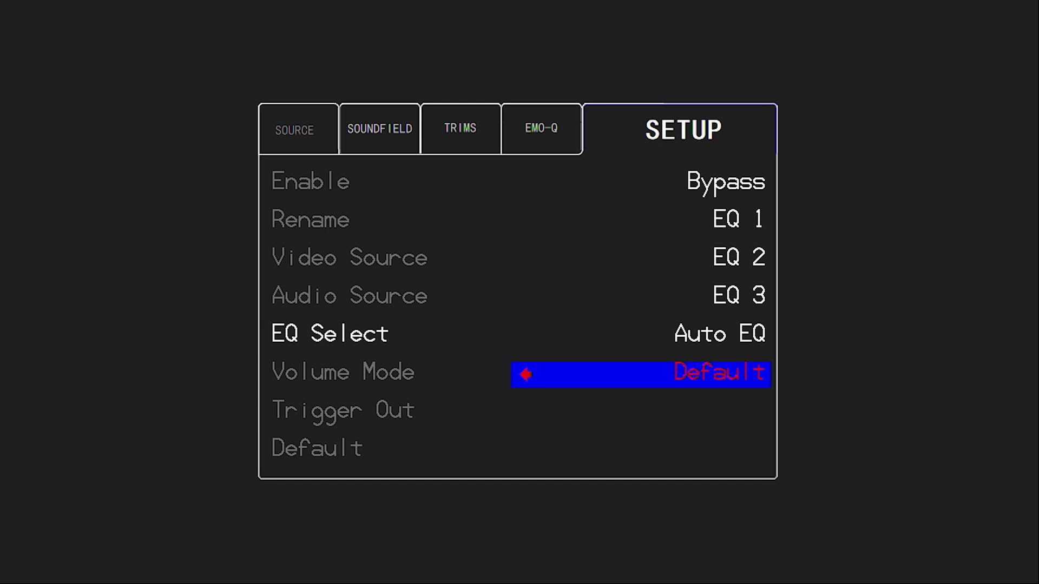
{"action": "key", "text": "Up"}
{"action": "key", "text": "Left"}
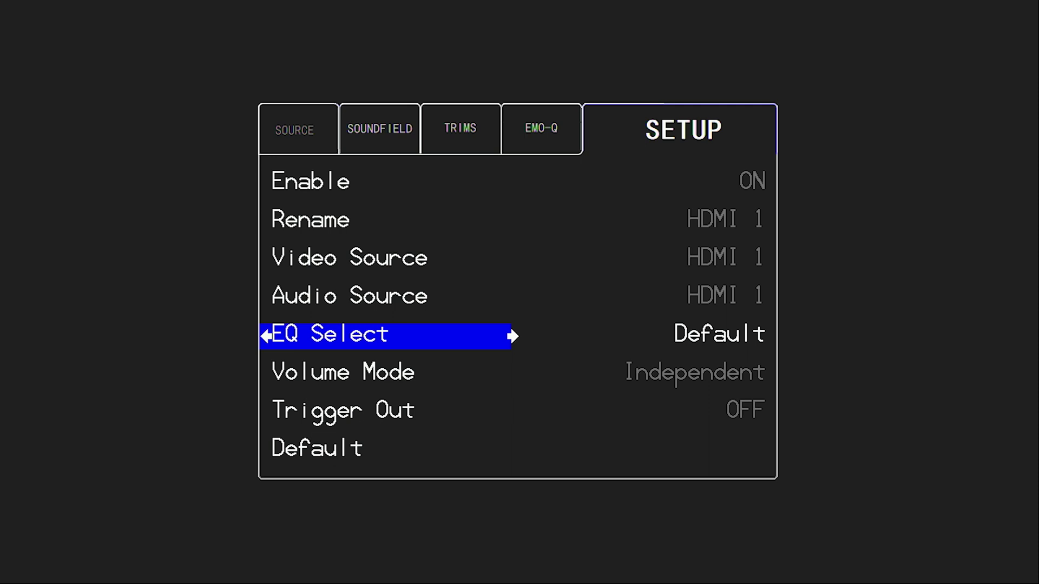
Step: Compare Independent and Unified as HDMI 1's Volume Mode and set it to Unified
{"action": "key", "text": "Down"}
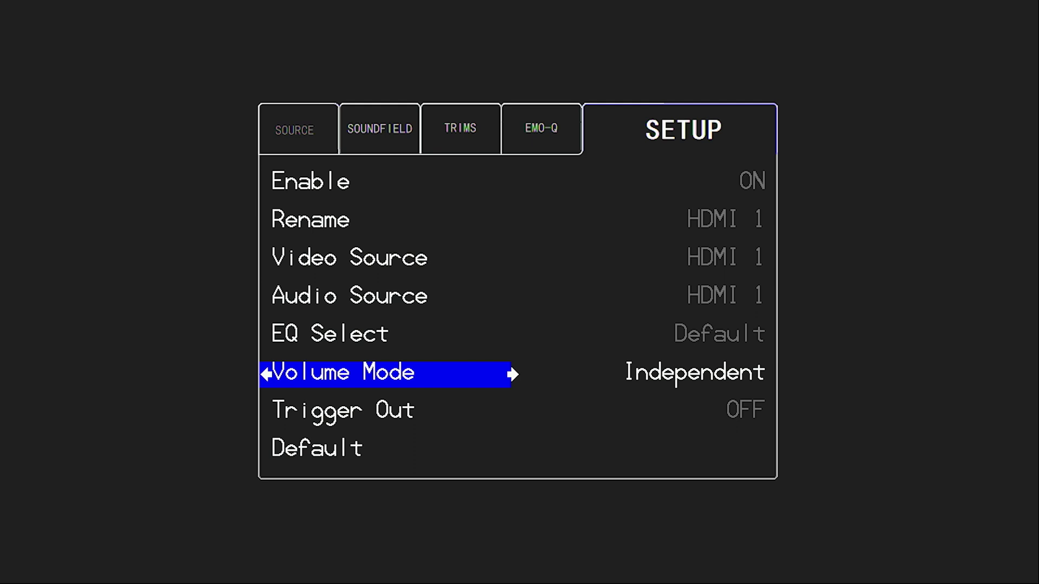
{"action": "key", "text": "Right"}
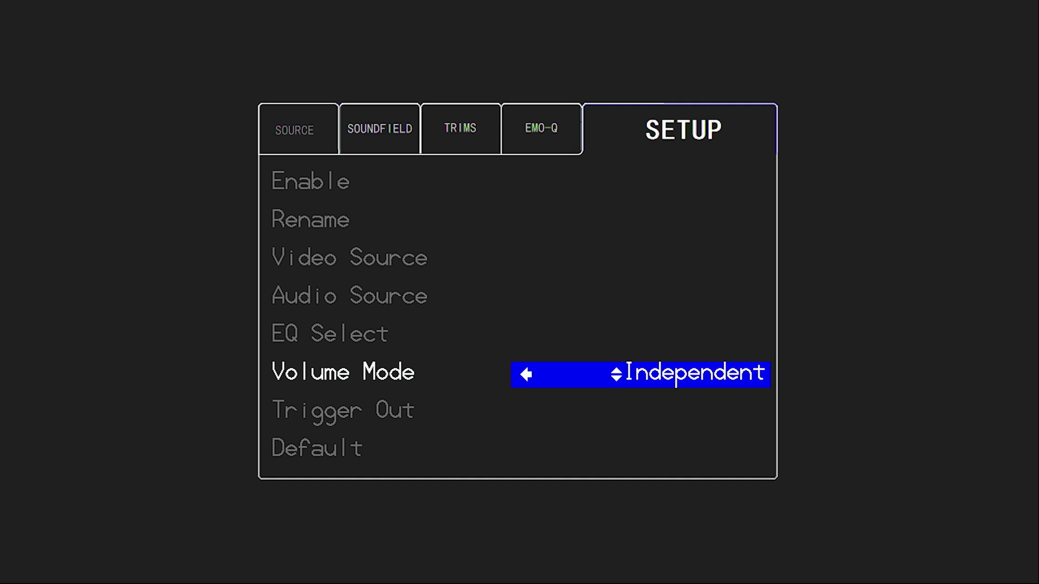
{"action": "key", "text": "Down"}
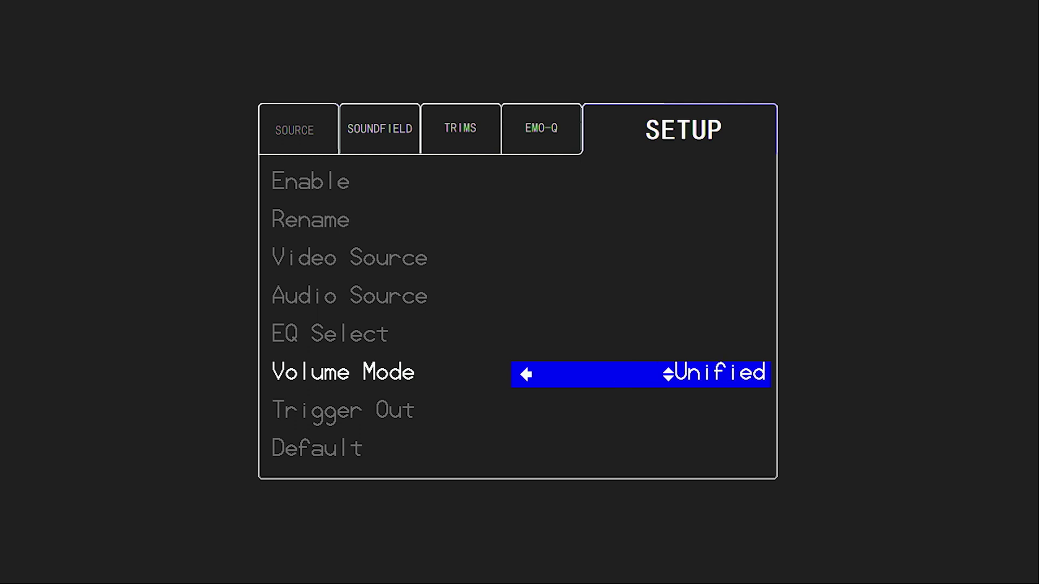
{"action": "key", "text": "Down"}
{"action": "key", "text": "Up"}
{"action": "key", "text": "Down"}
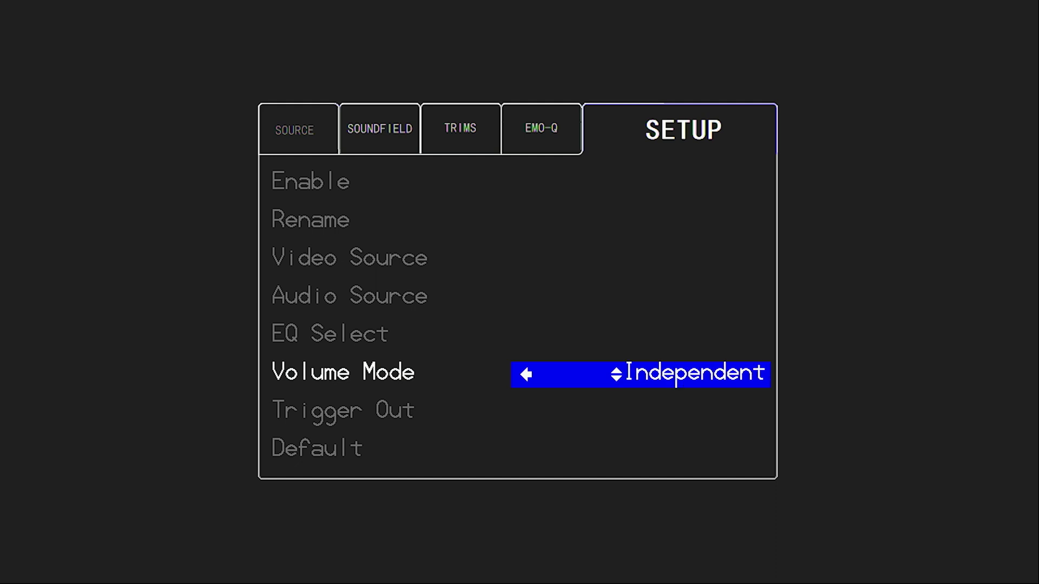
{"action": "key", "text": "Up"}
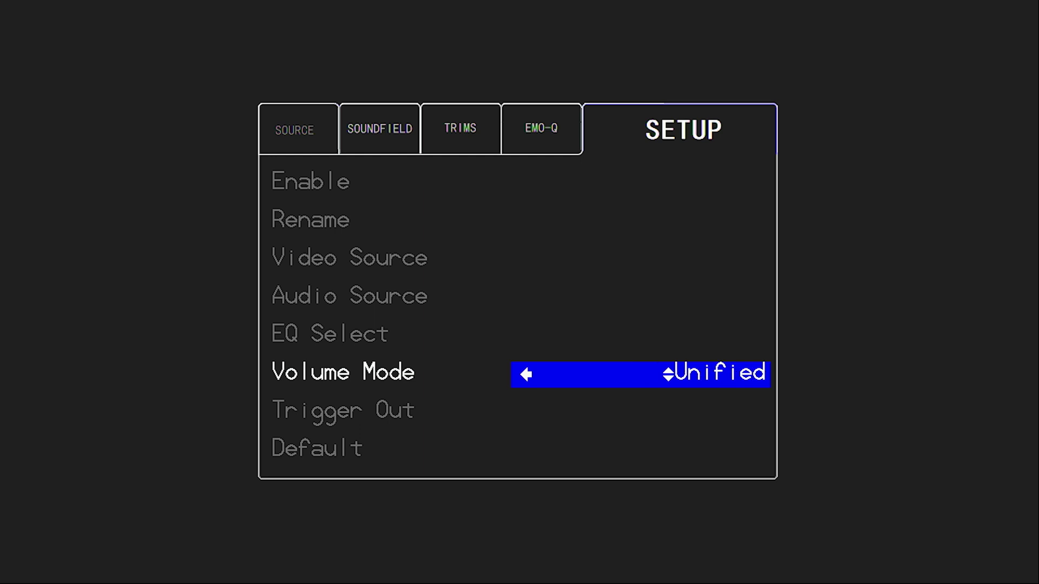
Step: Step through the Additional dB offsets of HDMI 1's Volume Mode, including -19dB, and return to Unified
{"action": "key", "text": "Left"}
{"action": "key", "text": "Right"}
{"action": "key", "text": "Down"}
{"action": "key", "text": "Down"}
{"action": "key", "text": "Down"}
{"action": "key", "text": "Down"}
{"action": "key", "text": "Down"}
{"action": "key", "text": "Down"}
{"action": "key", "text": "Down"}
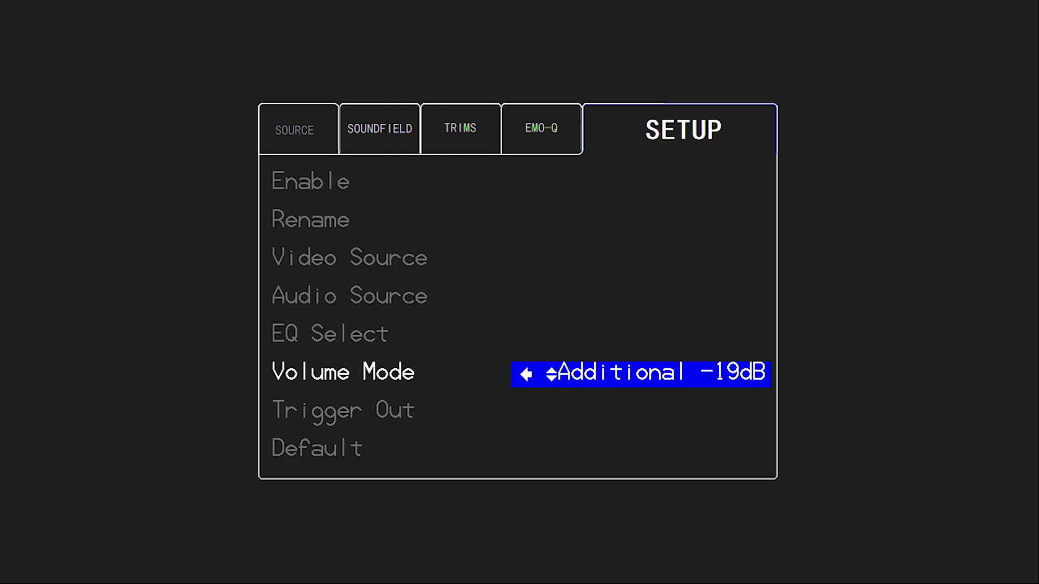
{"action": "key", "text": "Down"}
{"action": "key", "text": "Down"}
{"action": "key", "text": "Down"}
{"action": "key", "text": "Down"}
{"action": "key", "text": "Down"}
{"action": "key", "text": "Down"}
{"action": "key", "text": "Down"}
{"action": "key", "text": "Down"}
{"action": "key", "text": "Down"}
{"action": "key", "text": "Down"}
{"action": "key", "text": "Down"}
{"action": "key", "text": "Down"}
{"action": "key", "text": "Down"}
{"action": "key", "text": "Down"}
{"action": "key", "text": "Down"}
{"action": "key", "text": "Down"}
{"action": "key", "text": "Down"}
{"action": "key", "text": "Down"}
{"action": "key", "text": "Down"}
{"action": "key", "text": "Down"}
{"action": "key", "text": "Down"}
{"action": "key", "text": "Down"}
{"action": "key", "text": "Down"}
{"action": "key", "text": "Down"}
{"action": "key", "text": "Down"}
{"action": "key", "text": "Down"}
{"action": "key", "text": "Down"}
{"action": "key", "text": "Down"}
{"action": "key", "text": "Down"}
{"action": "key", "text": "Down"}
{"action": "key", "text": "Down"}
{"action": "key", "text": "Down"}
{"action": "key", "text": "Down"}
{"action": "key", "text": "Down"}
{"action": "key", "text": "Down"}
{"action": "key", "text": "Up"}
{"action": "key", "text": "Up"}
{"action": "key", "text": "Up"}
{"action": "key", "text": "Up"}
{"action": "key", "text": "Up"}
{"action": "key", "text": "Up"}
{"action": "key", "text": "Up"}
{"action": "key", "text": "Up"}
{"action": "key", "text": "Up"}
{"action": "key", "text": "Up"}
{"action": "key", "text": "Up"}
{"action": "key", "text": "Up"}
{"action": "key", "text": "Up"}
{"action": "key", "text": "Up"}
{"action": "key", "text": "Up"}
{"action": "key", "text": "Up"}
{"action": "key", "text": "Up"}
{"action": "key", "text": "Up"}
{"action": "key", "text": "Up"}
{"action": "key", "text": "Up"}
{"action": "key", "text": "Up"}
{"action": "key", "text": "Up"}
{"action": "key", "text": "Up"}
{"action": "key", "text": "Up"}
{"action": "key", "text": "Up"}
{"action": "key", "text": "Up"}
{"action": "key", "text": "Up"}
{"action": "key", "text": "Up"}
{"action": "key", "text": "Up"}
{"action": "key", "text": "Up"}
{"action": "key", "text": "Up"}
{"action": "key", "text": "Up"}
{"action": "key", "text": "Up"}
{"action": "key", "text": "Up"}
{"action": "key", "text": "Up"}
{"action": "key", "text": "Up"}
{"action": "key", "text": "Up"}
{"action": "key", "text": "Up"}
{"action": "key", "text": "Up"}
{"action": "key", "text": "Up"}
{"action": "key", "text": "Up"}
{"action": "key", "text": "Up"}
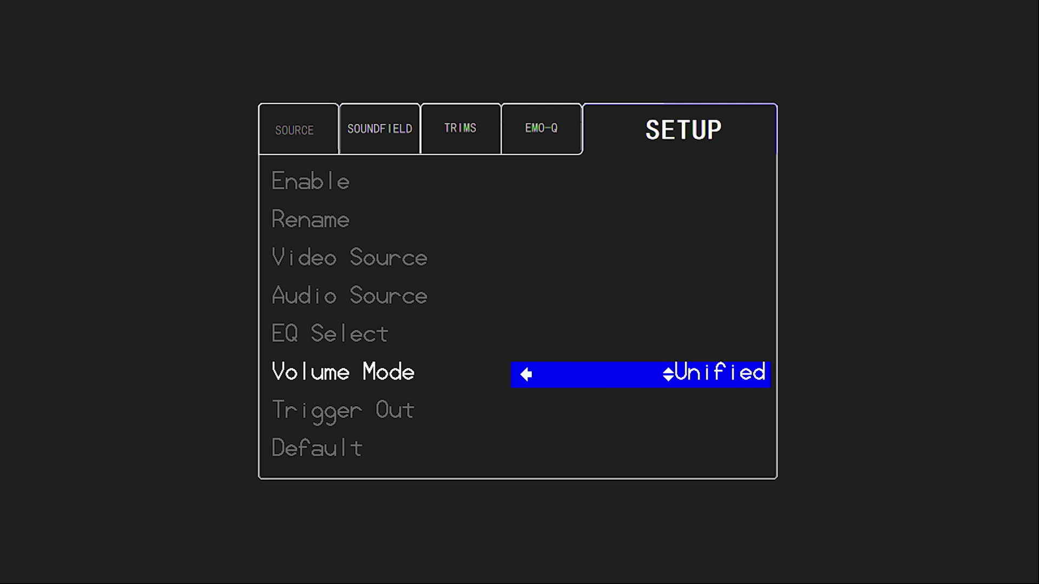
Step: Switch HDMI 1's Volume Mode to Independent once more, then back to Unified, and leave the setting
{"action": "key", "text": "Down"}
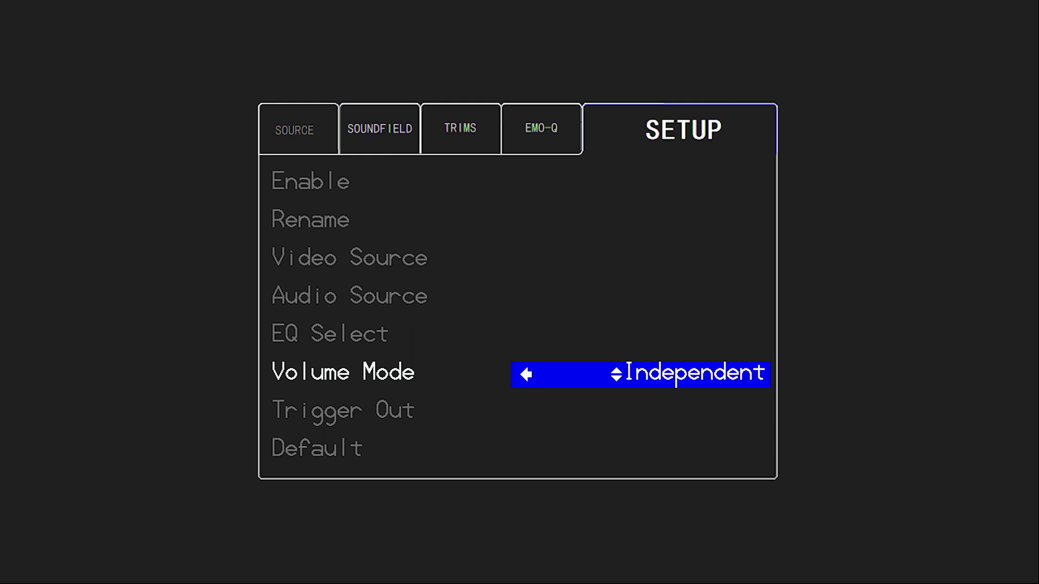
{"action": "key", "text": "Up"}
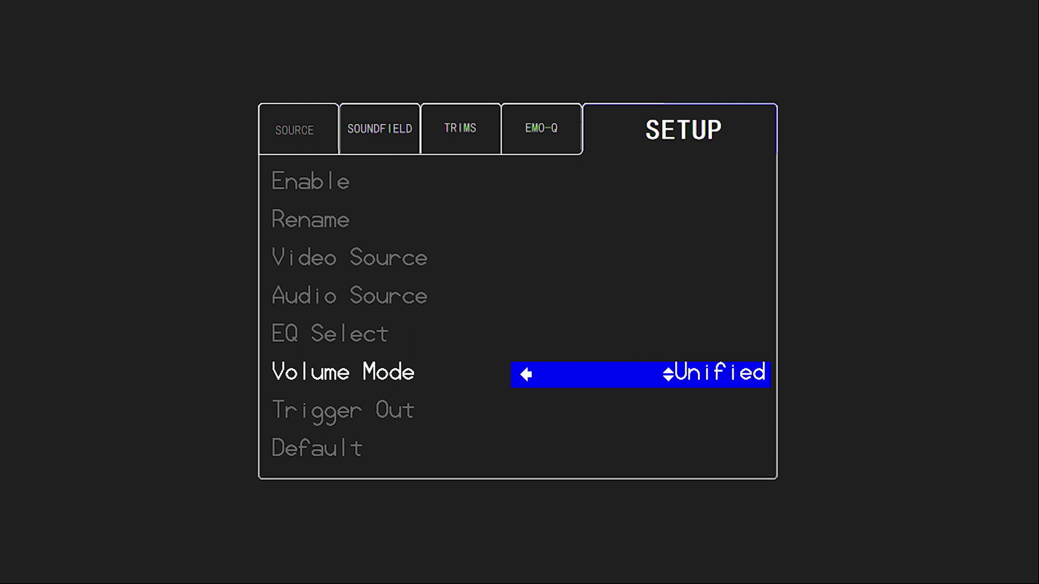
{"action": "key", "text": "Left"}
Step: Look over the HDMI 1 settings from Audio Source through Trigger Out to Default
{"action": "key", "text": "Down"}
{"action": "key", "text": "Down"}
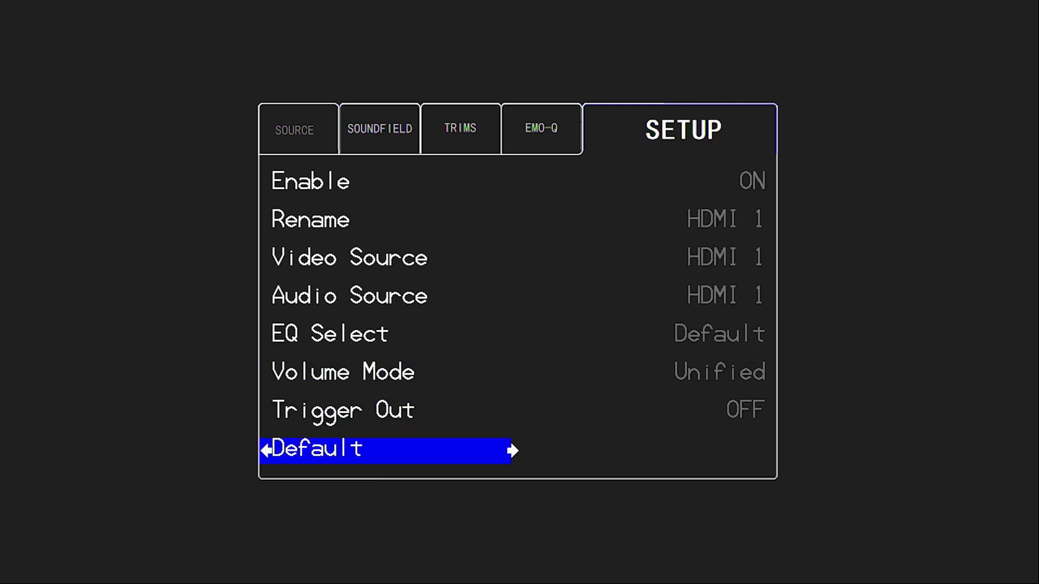
{"action": "key", "text": "Up"}
{"action": "key", "text": "Up"}
{"action": "key", "text": "Up"}
{"action": "key", "text": "Up"}
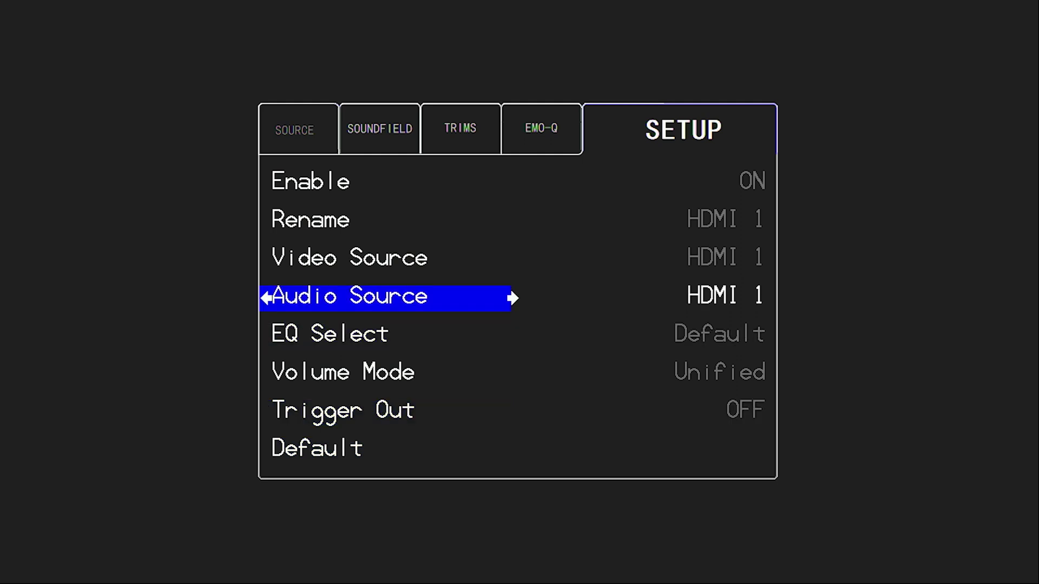
{"action": "key", "text": "Down"}
{"action": "key", "text": "Down"}
{"action": "key", "text": "Down"}
{"action": "key", "text": "Down"}
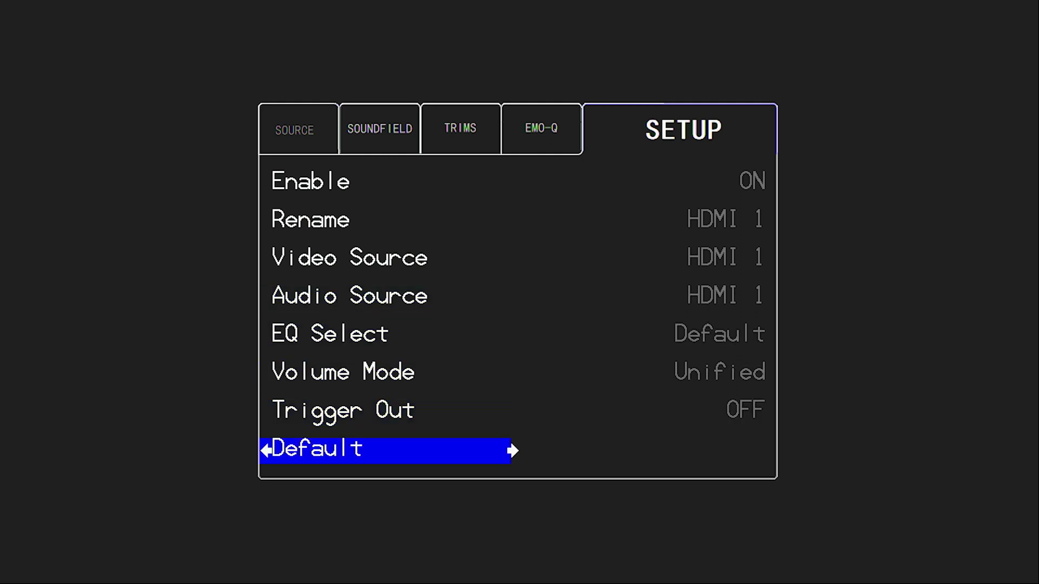
Step: Reset HDMI 1's source settings to their defaults and return to the source list
{"action": "key", "text": "Return"}
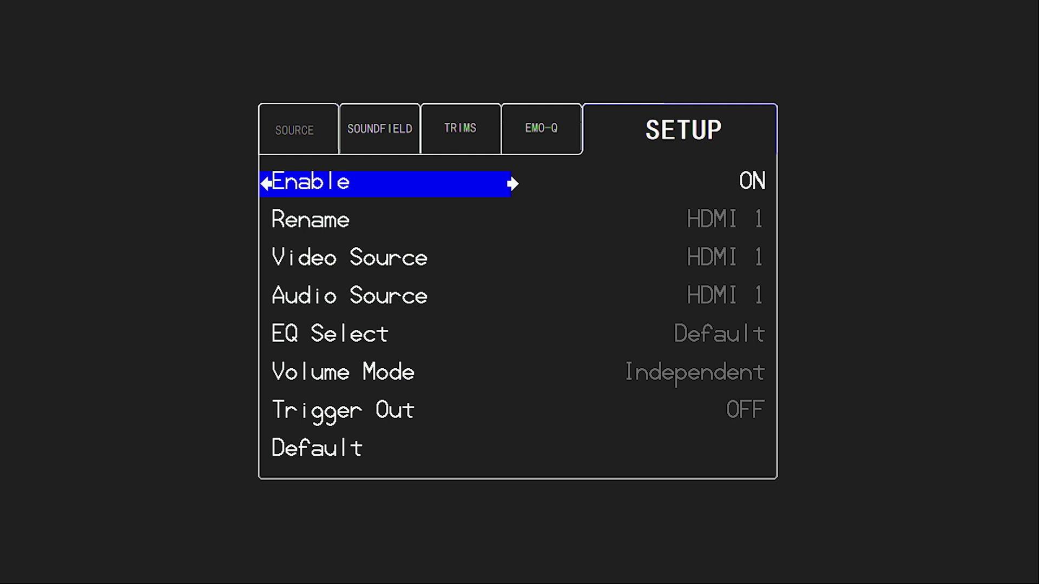
{"action": "key", "text": "Left"}
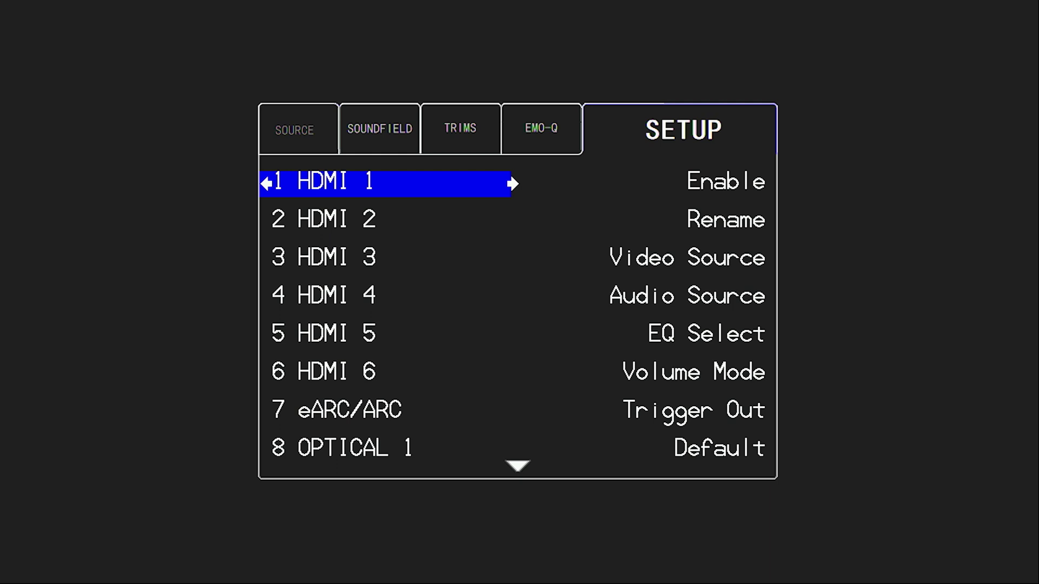
Step: Look through the inputs in the Source Setup list from HDMI 1 down to COAXIAL 2
{"action": "key", "text": "Down"}
{"action": "key", "text": "Down"}
{"action": "key", "text": "Down"}
{"action": "key", "text": "Down"}
{"action": "key", "text": "Up"}
{"action": "key", "text": "Up"}
{"action": "key", "text": "Down"}
{"action": "key", "text": "Down"}
{"action": "key", "text": "Down"}
{"action": "key", "text": "Down"}
{"action": "key", "text": "Down"}
{"action": "key", "text": "Down"}
{"action": "key", "text": "Down"}
{"action": "key", "text": "Down"}
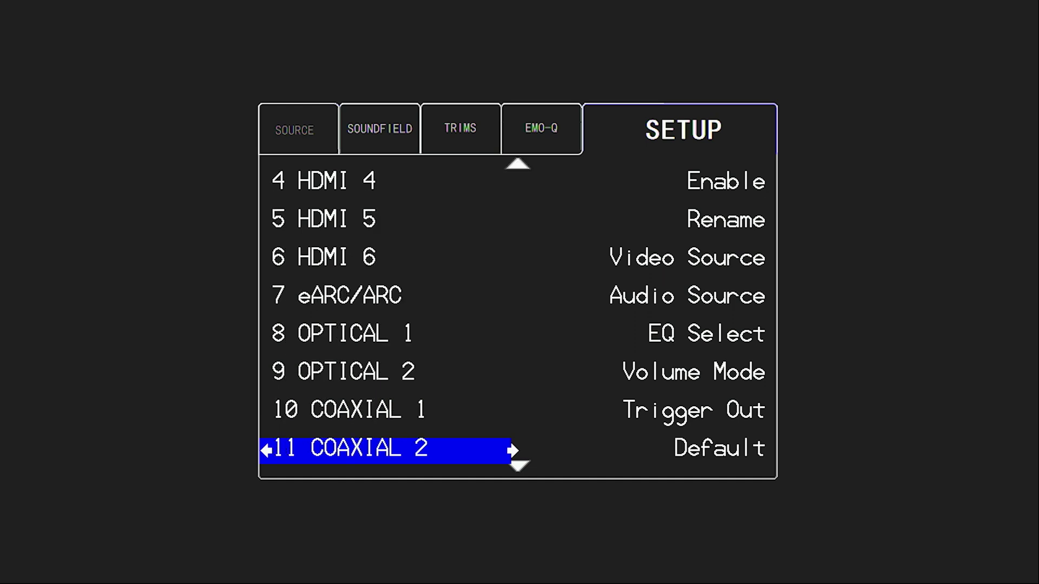
Step: Open the COAXIAL 1 source settings and set its Video Source to HDMI 1
{"action": "key", "text": "Up"}
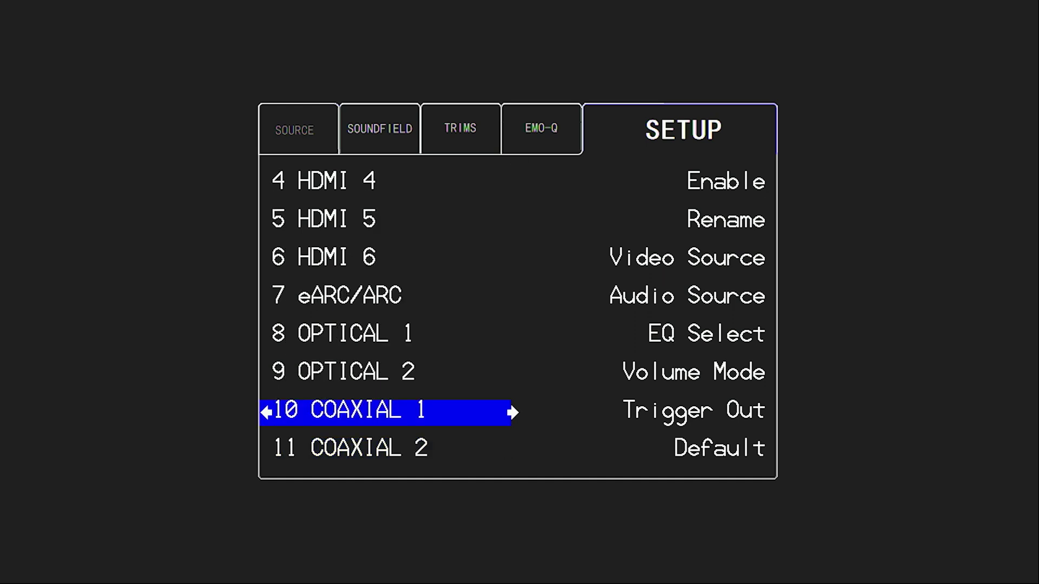
{"action": "key", "text": "Return"}
{"action": "key", "text": "Down"}
{"action": "key", "text": "Down"}
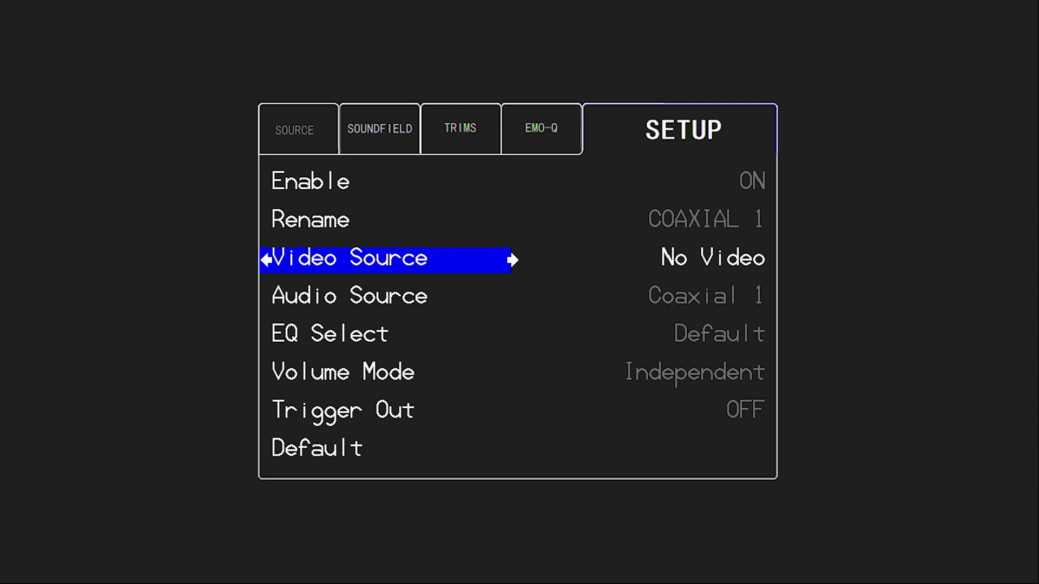
{"action": "key", "text": "Right"}
{"action": "key", "text": "Down"}
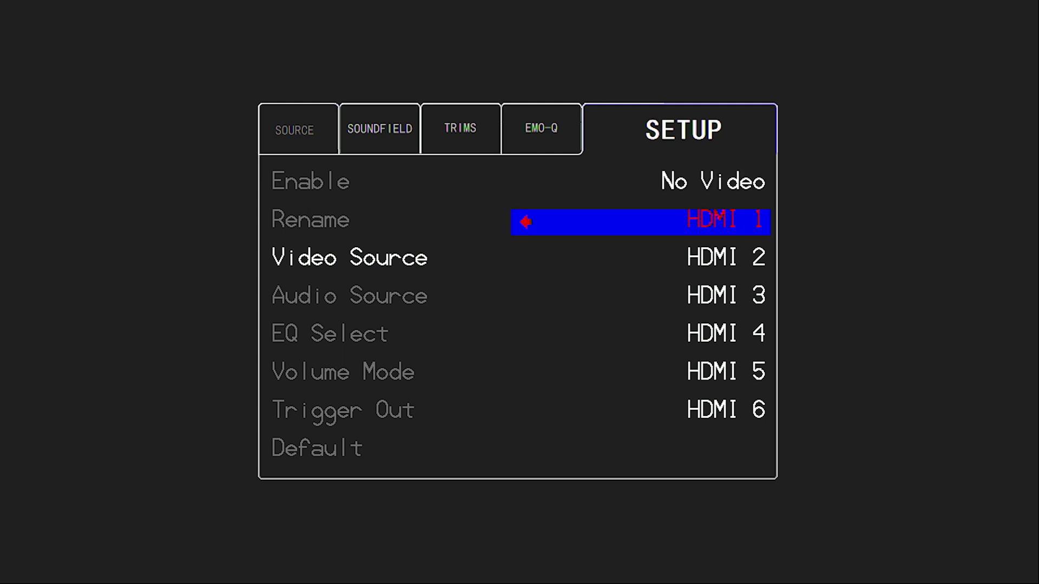
{"action": "key", "text": "Left"}
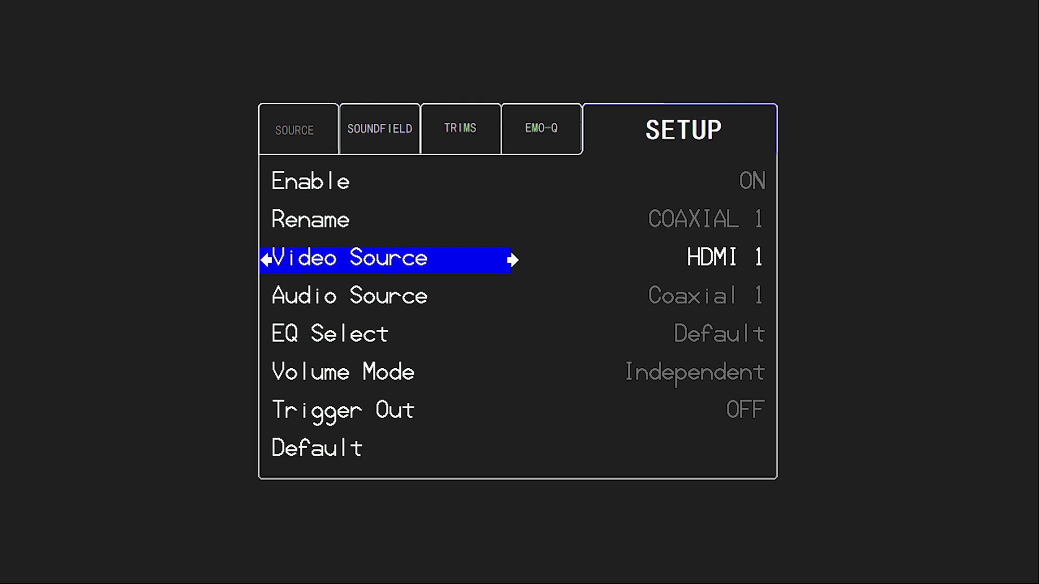
Step: Compare COAXIAL 1's Video Source and Audio Source entries, and set its Video Source back to No Video
{"action": "left_click", "coordinate": [349, 295]}
{"action": "left_click", "coordinate": [349, 258]}
{"action": "left_click", "coordinate": [349, 295]}
{"action": "left_click", "coordinate": [349, 259]}
{"action": "left_click", "coordinate": [350, 295]}
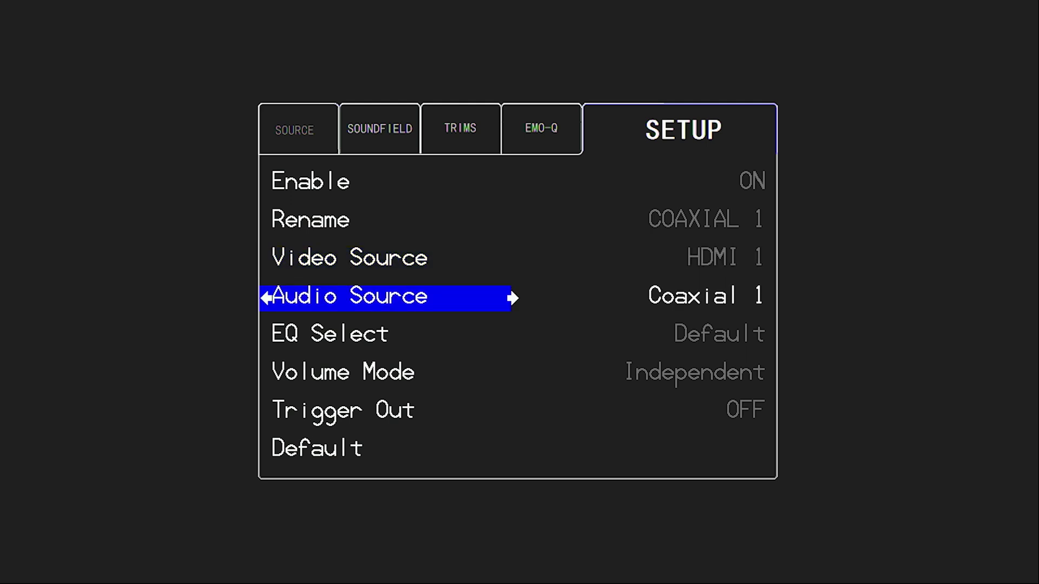
{"action": "left_click", "coordinate": [349, 258]}
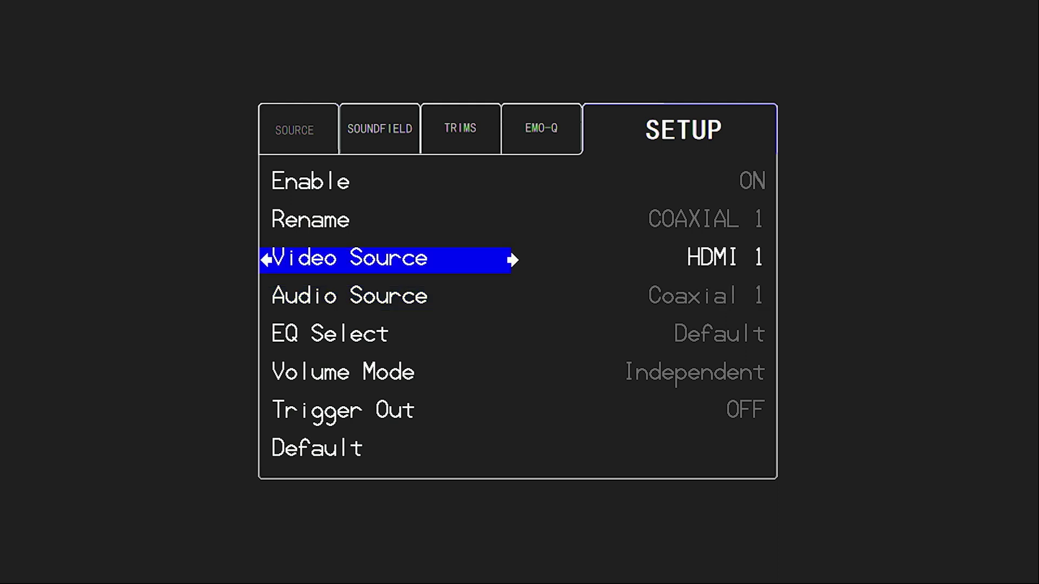
{"action": "key", "text": "Return"}
{"action": "key", "text": "Up"}
{"action": "key", "text": "Return"}
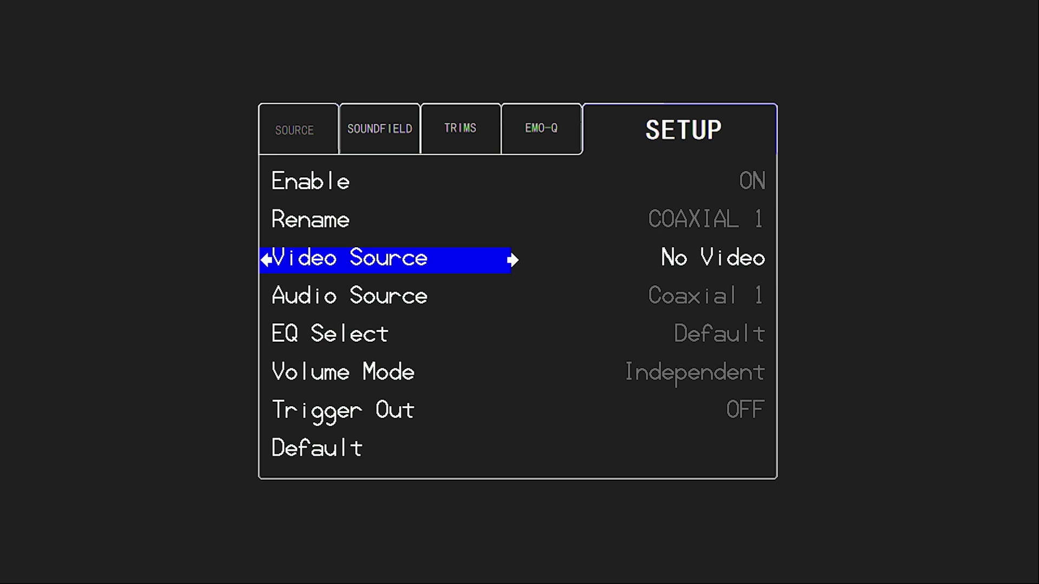
Step: Look over COAXIAL 1's settings down to EQ Select and return to the main setup list
{"action": "key", "text": "Down"}
{"action": "key", "text": "Down"}
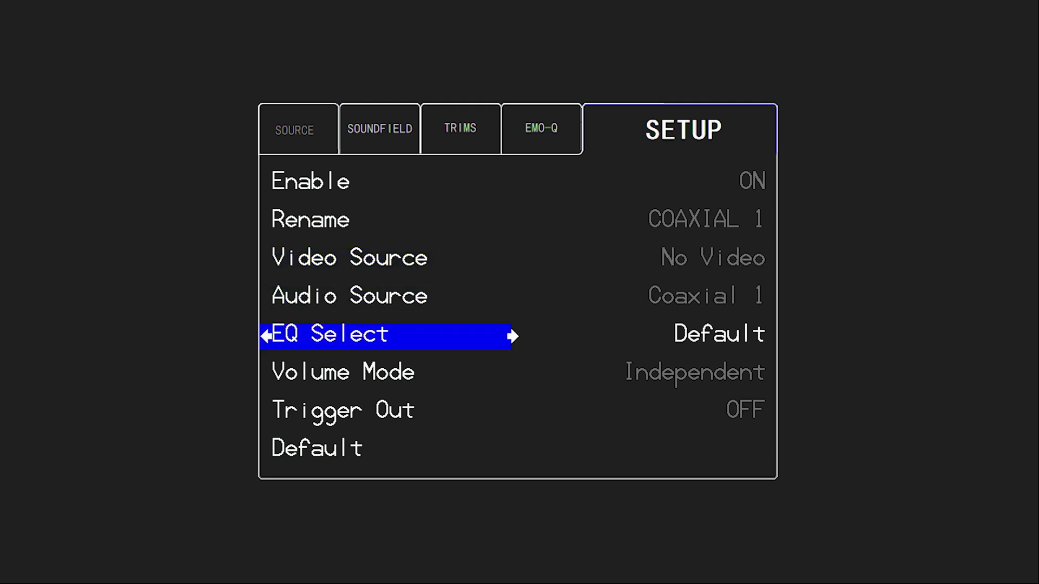
{"action": "key", "text": "Up"}
{"action": "key", "text": "Up"}
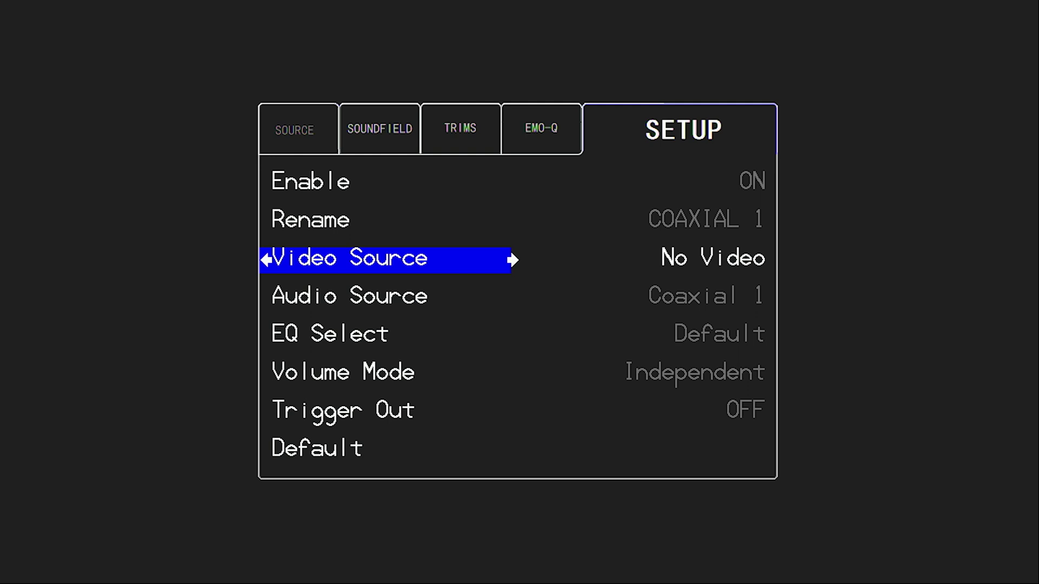
{"action": "key", "text": "Left"}
{"action": "key", "text": "Left"}
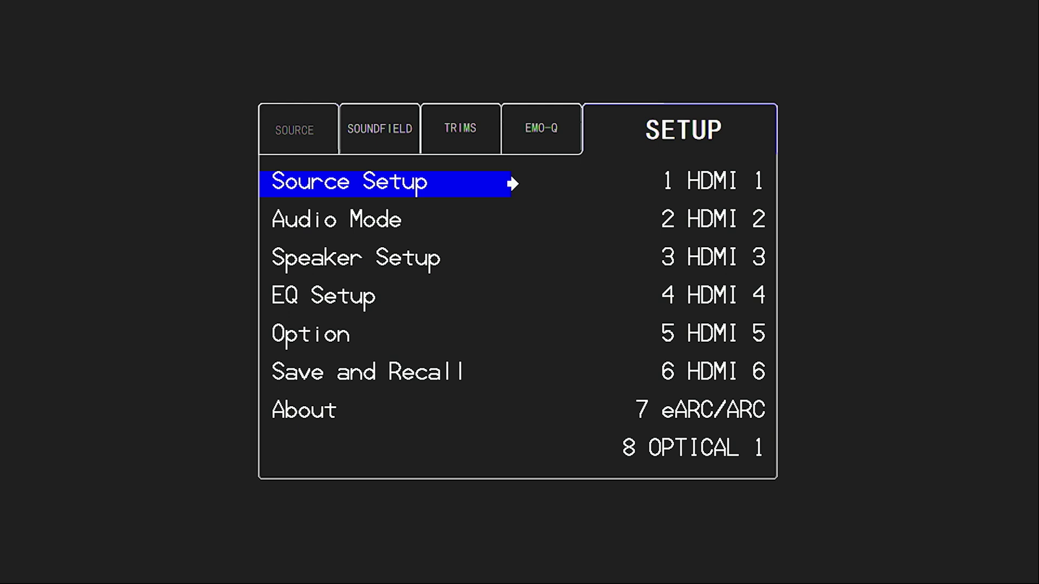
Step: Open the Volume Options within the Option settings
{"action": "key", "text": "Down"}
{"action": "key", "text": "Down"}
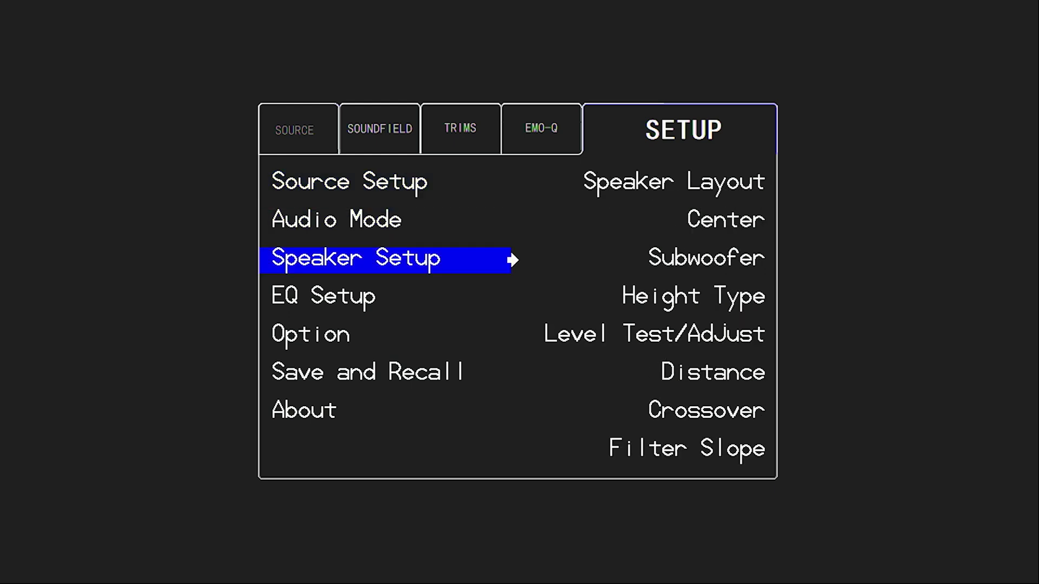
{"action": "key", "text": "Down"}
{"action": "key", "text": "Down"}
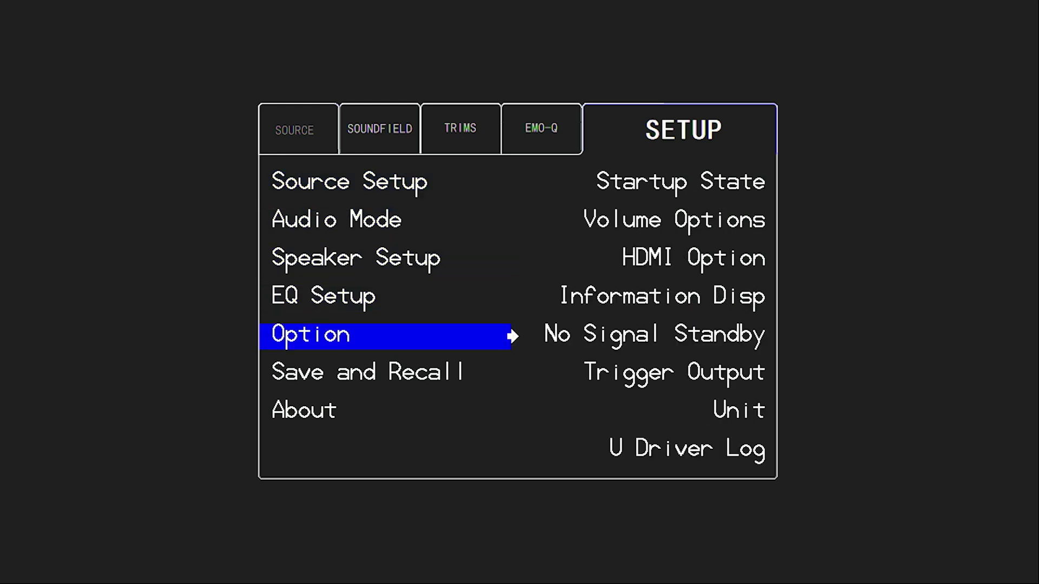
{"action": "key", "text": "Right"}
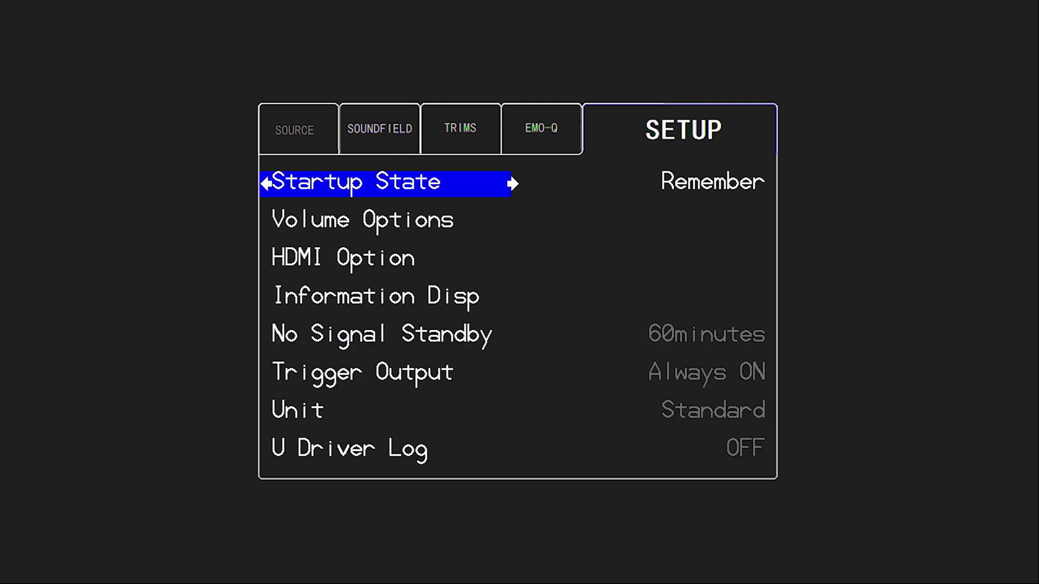
{"action": "key", "text": "Down"}
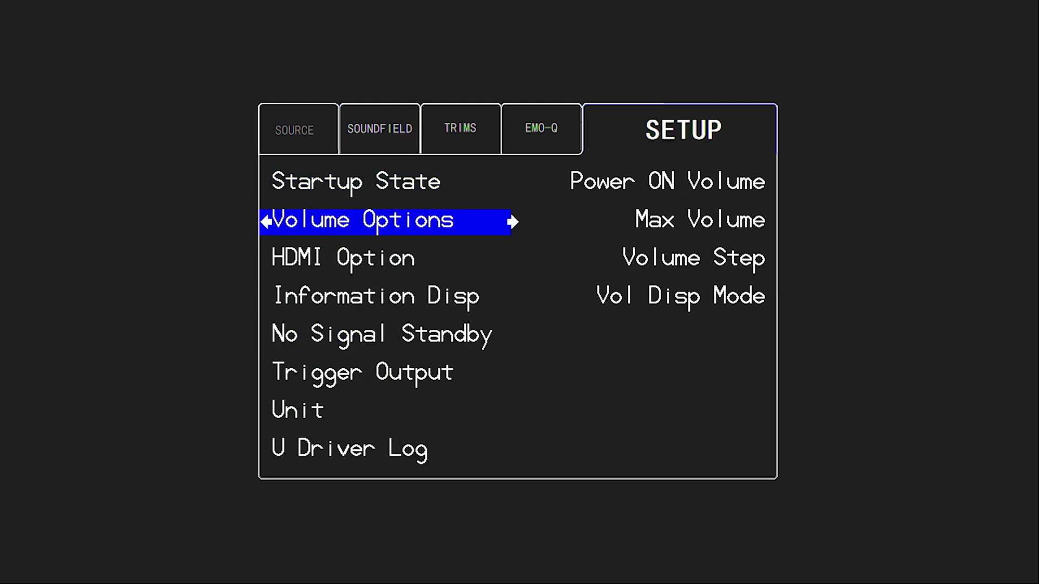
{"action": "key", "text": "Up"}
{"action": "key", "text": "Down"}
{"action": "key", "text": "Return"}
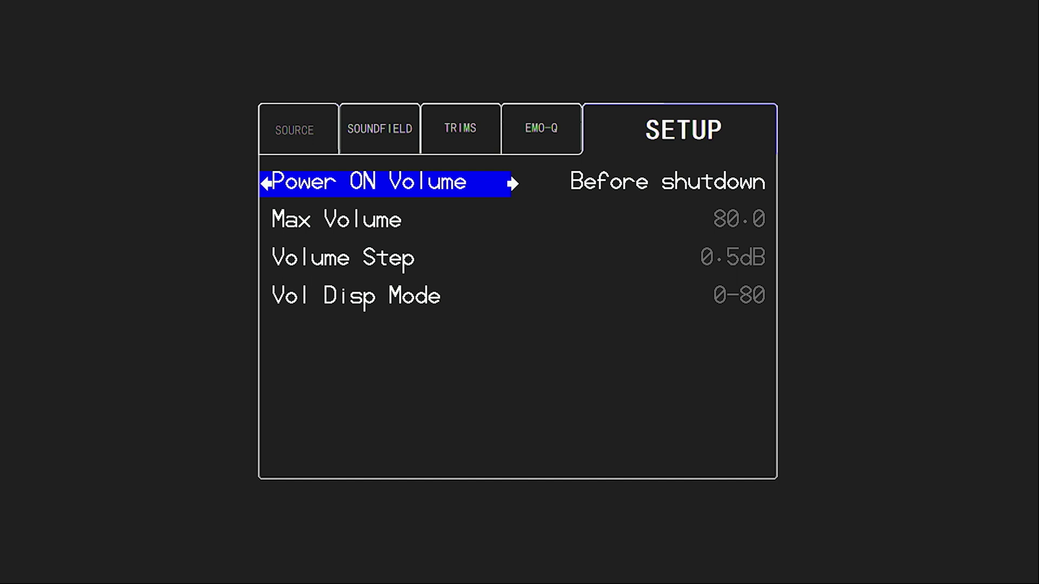
Step: Set the Power ON Volume to 60
{"action": "key", "text": "Down"}
{"action": "key", "text": "Up"}
{"action": "key", "text": "Right"}
{"action": "key", "text": "Up"}
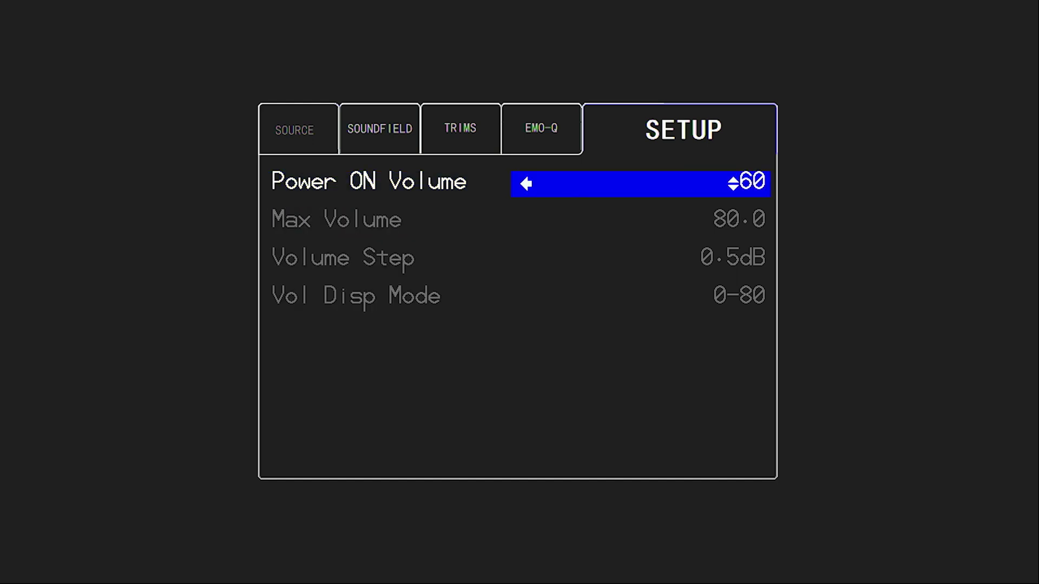
{"action": "key", "text": "Down"}
{"action": "key", "text": "Up"}
{"action": "key", "text": "Left"}
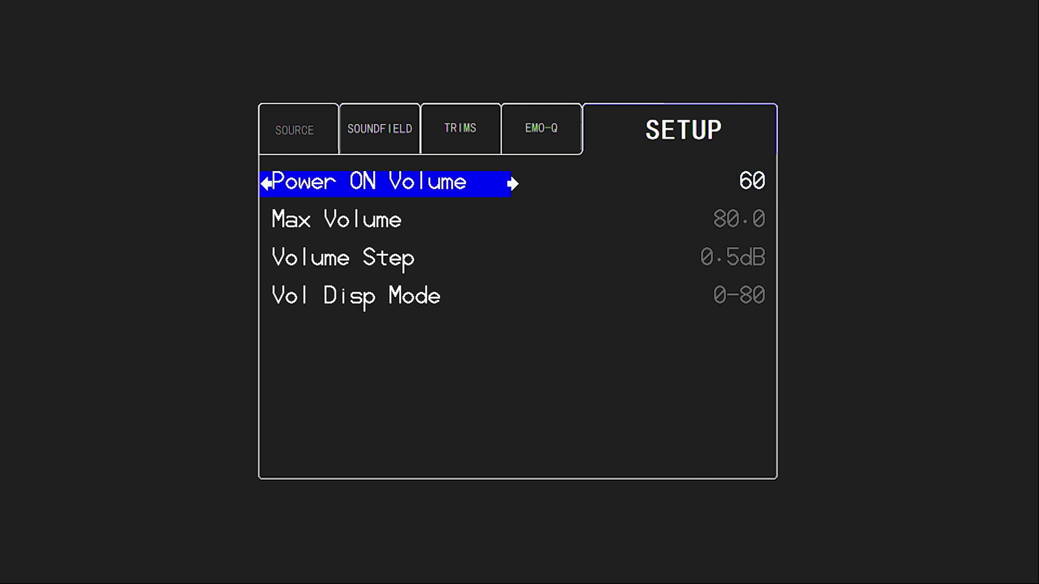
Step: Set the Power ON Volume back to Before shutdown
{"action": "key", "text": "Right"}
{"action": "key", "text": "Down"}
{"action": "key", "text": "Left"}
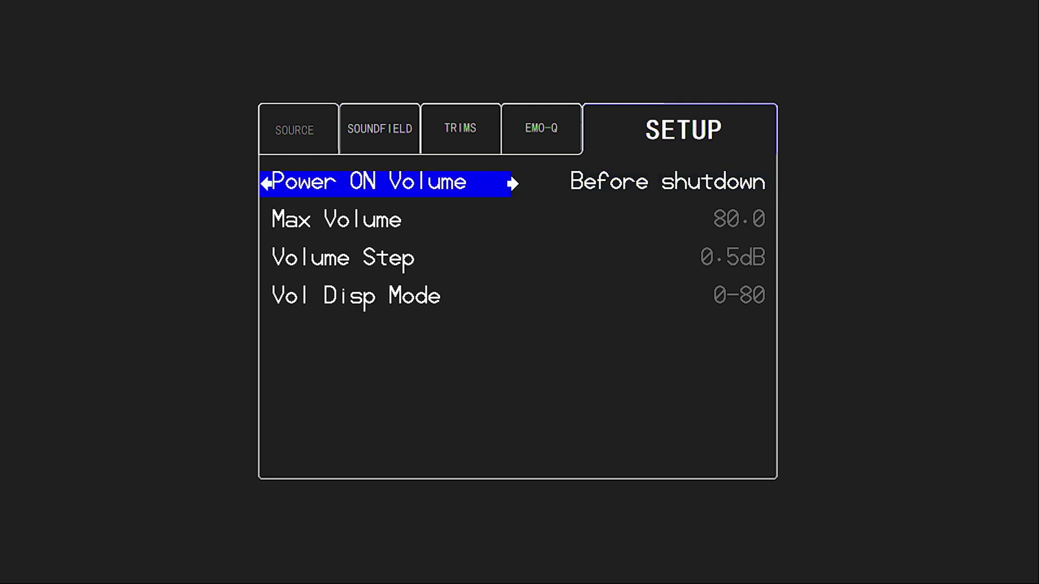
Step: Check the Max Volume entry and examine the 0.5dB, 1dB and 2dB choices for Volume Step
{"action": "key", "text": "Down"}
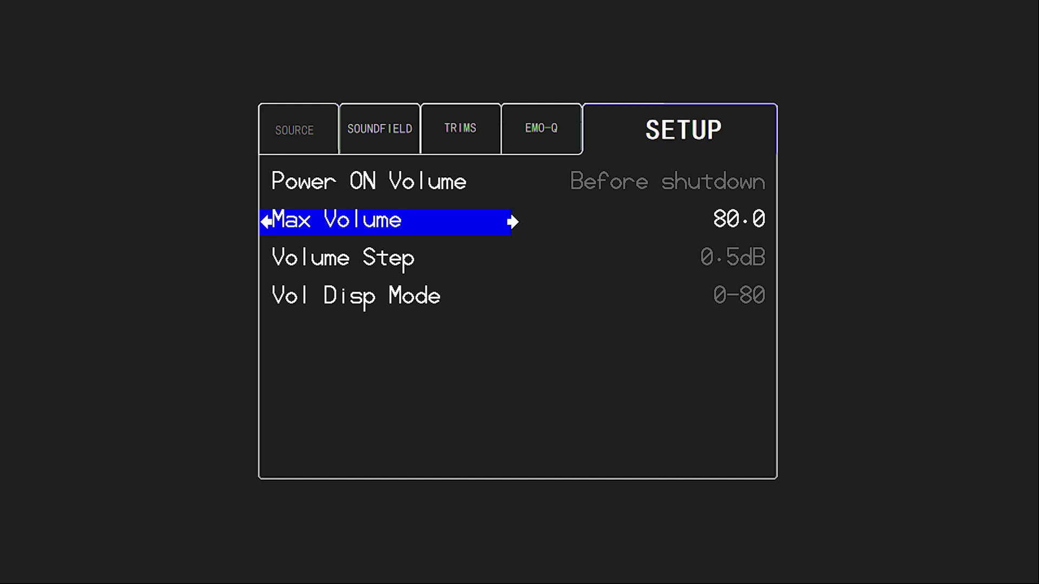
{"action": "key", "text": "Down"}
{"action": "key", "text": "Right"}
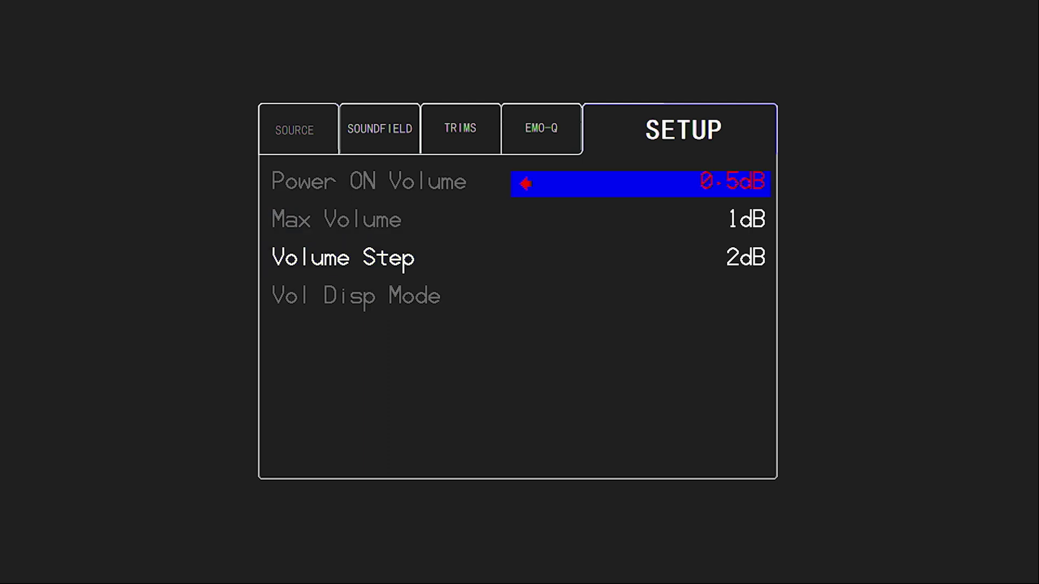
{"action": "key", "text": "Down"}
{"action": "key", "text": "Left"}
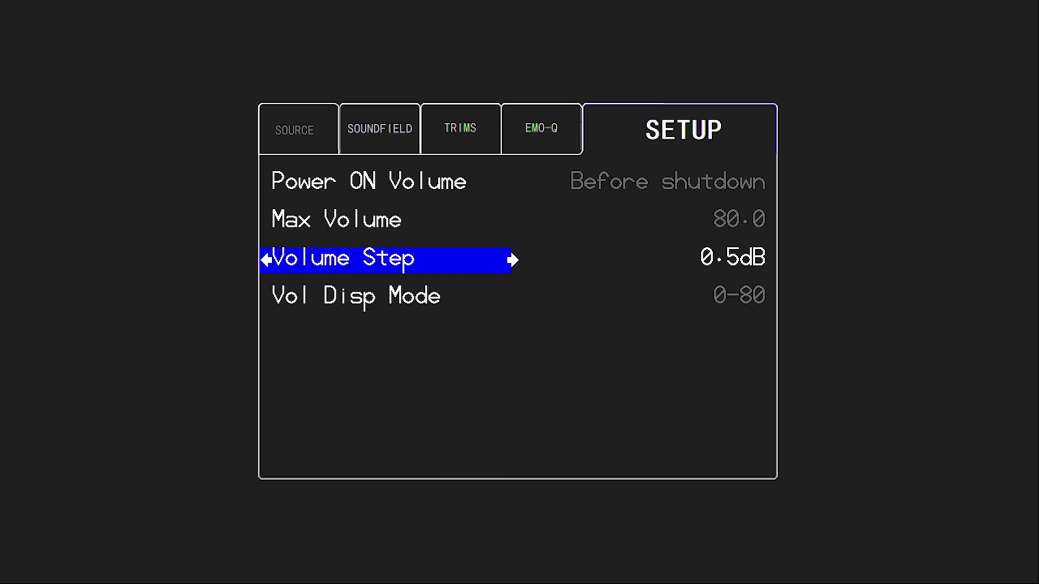
Step: Set the Vol Disp Mode to Real gain
{"action": "key", "text": "Down"}
{"action": "key", "text": "Right"}
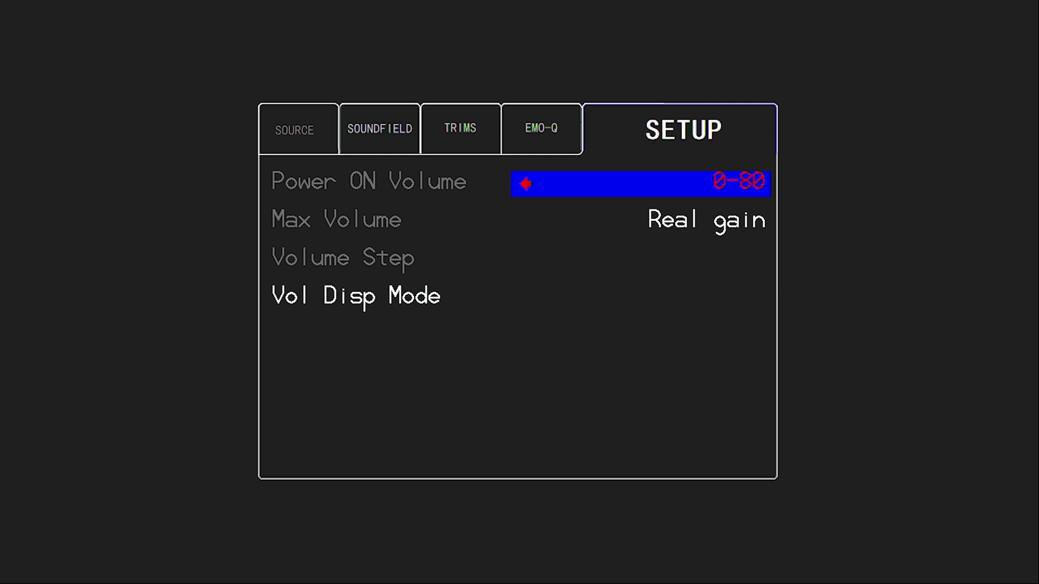
{"action": "key", "text": "Down"}
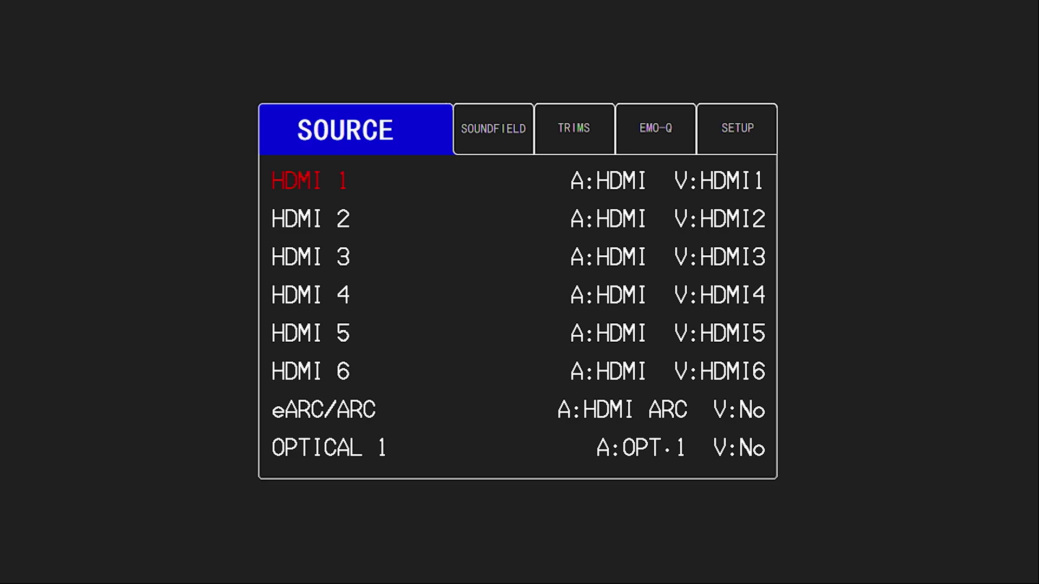
Step: Return to setup from the source list and reopen the Volume Options within the Option settings
{"action": "key", "text": "Right"}
{"action": "key", "text": "Right"}
{"action": "key", "text": "Right"}
{"action": "key", "text": "Right"}
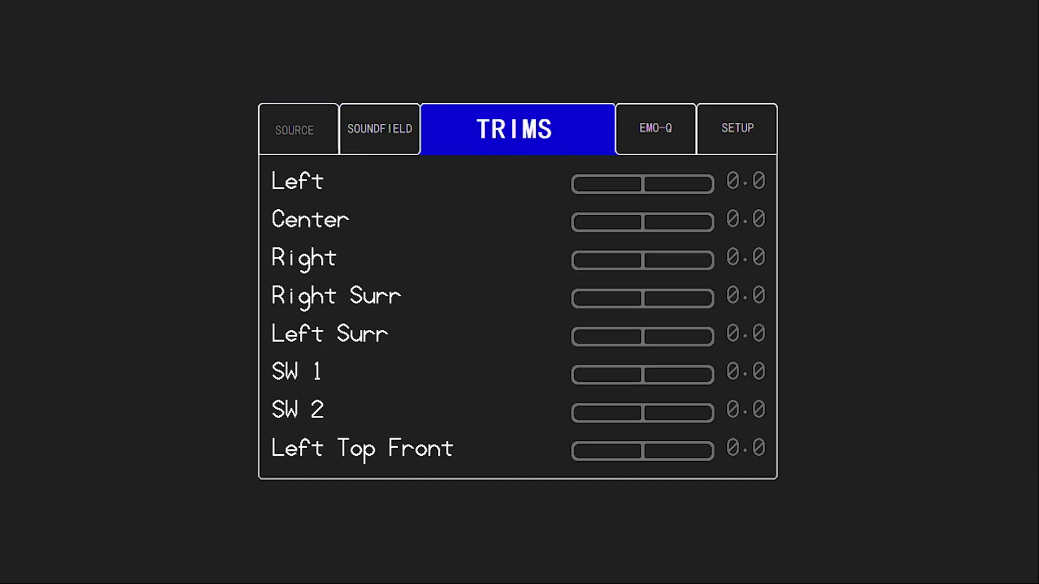
{"action": "key", "text": "Down"}
{"action": "key", "text": "Down"}
{"action": "key", "text": "Down"}
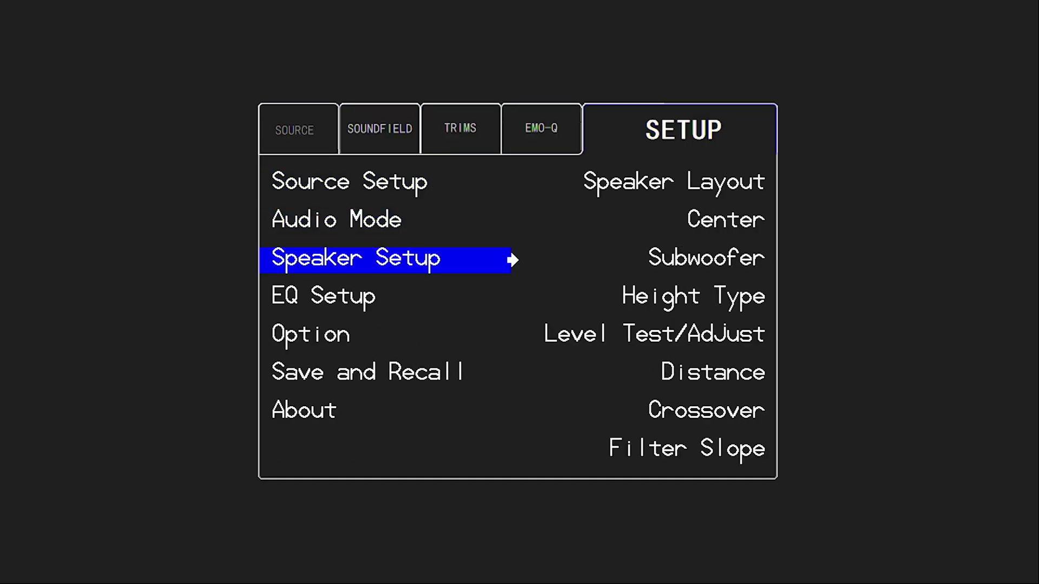
{"action": "key", "text": "Down"}
{"action": "key", "text": "Down"}
{"action": "key", "text": "Right"}
{"action": "key", "text": "Down"}
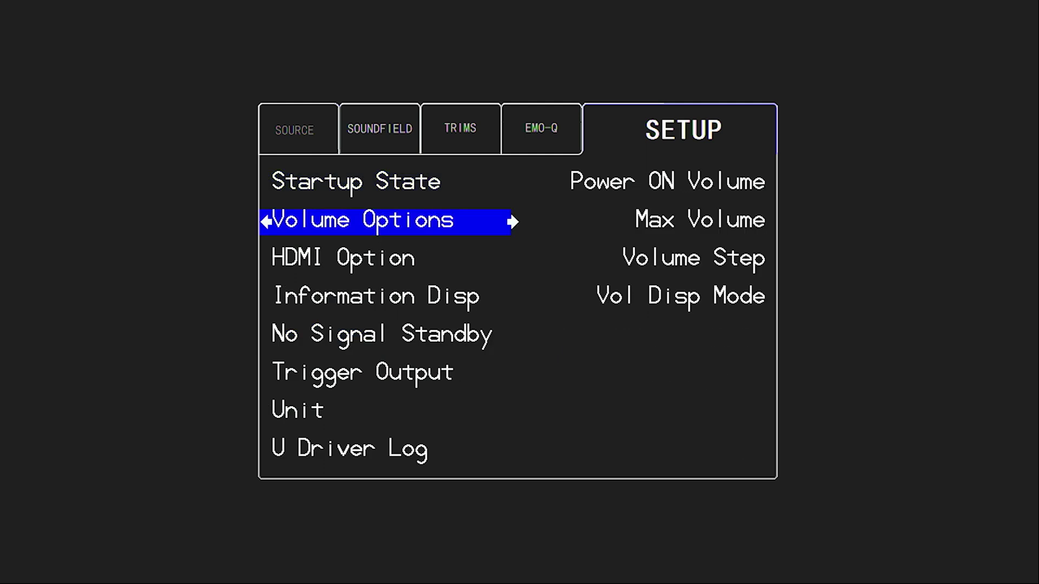
{"action": "key", "text": "Right"}
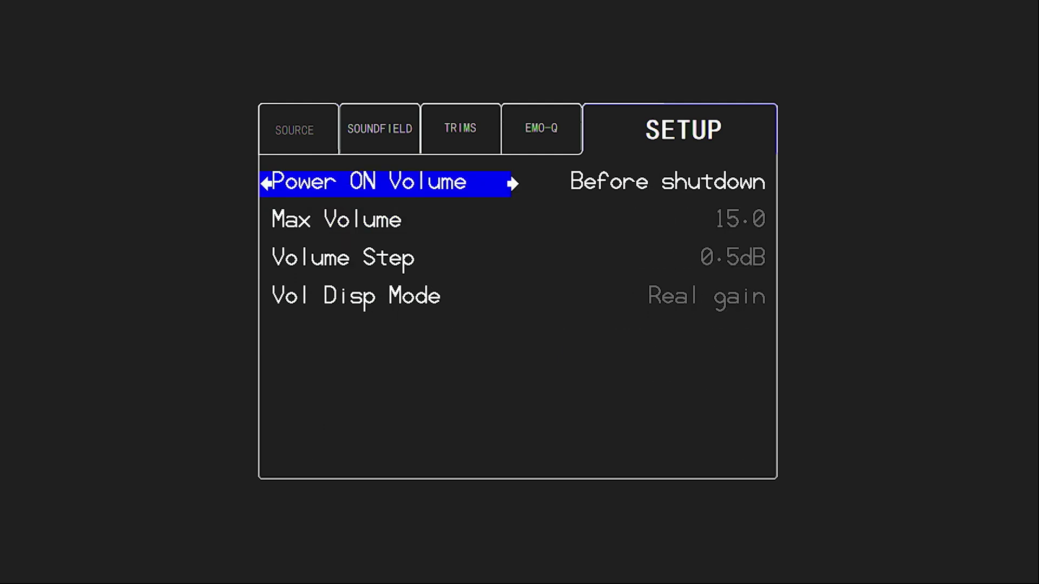
Step: Check the Volume Options entries from Power ON Volume down to Vol Disp Mode, and leave them
{"action": "key", "text": "Down"}
{"action": "key", "text": "Down"}
{"action": "key", "text": "Down"}
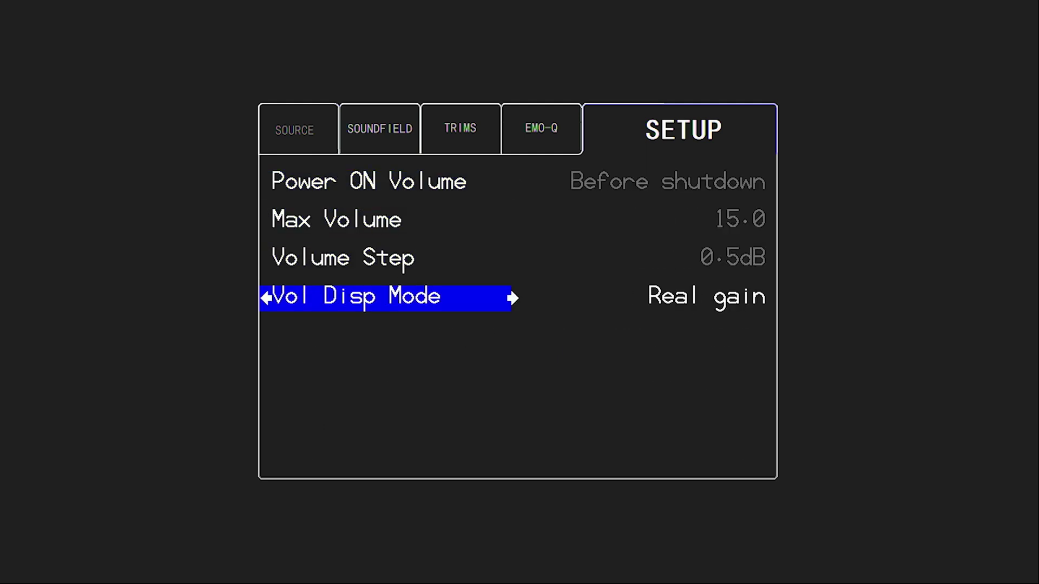
{"action": "key", "text": "Left"}
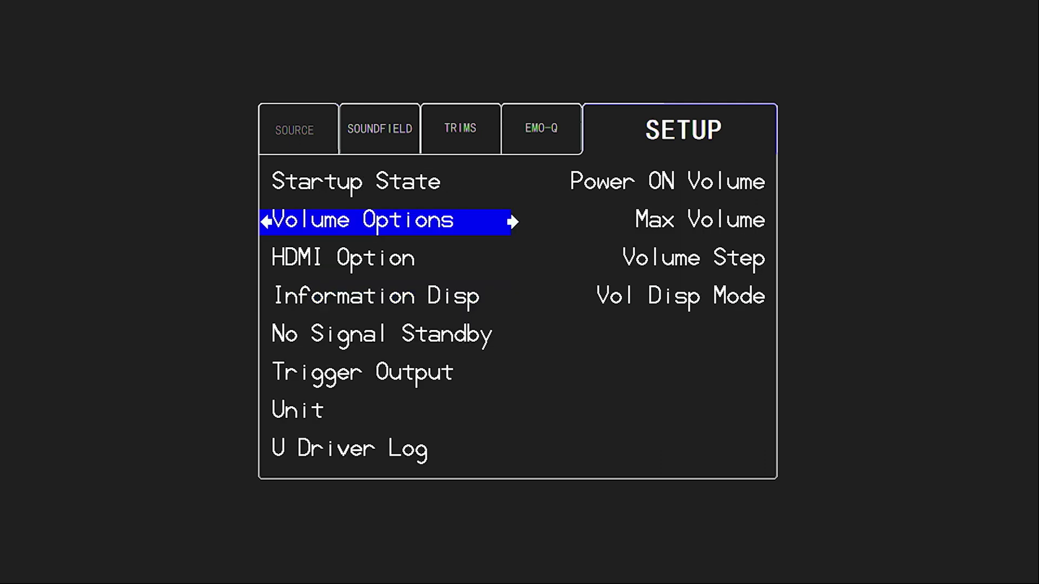
Step: Open the HDMI Option settings and set HDMI OUT Select to Output 1
{"action": "key", "text": "Down"}
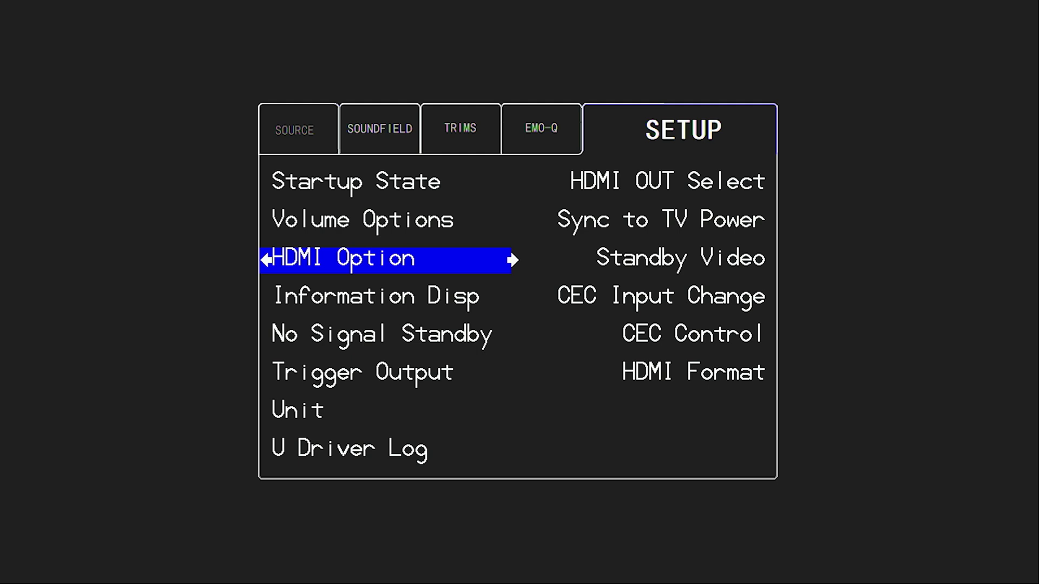
{"action": "key", "text": "Right"}
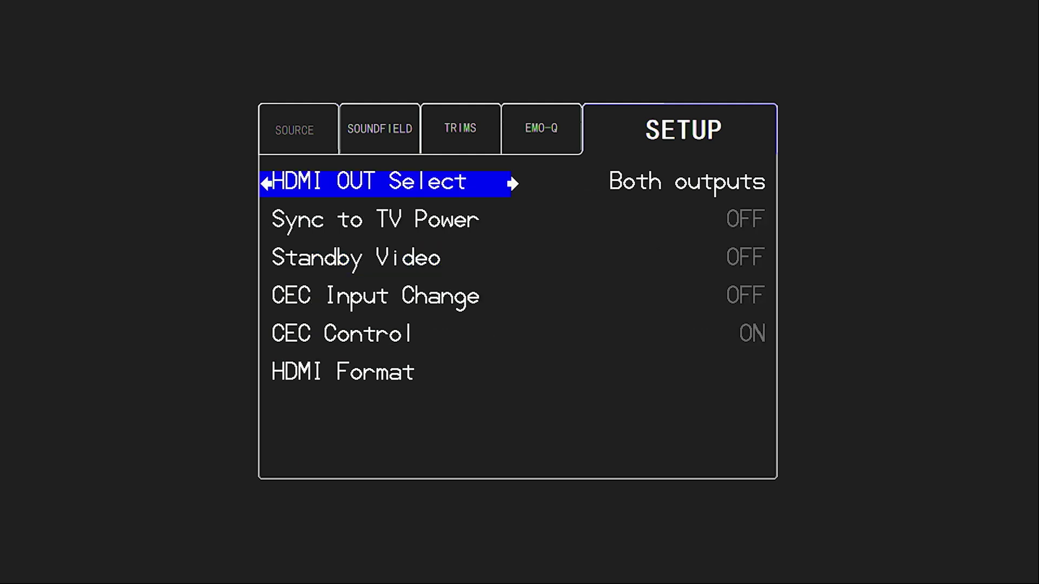
{"action": "key", "text": "Right"}
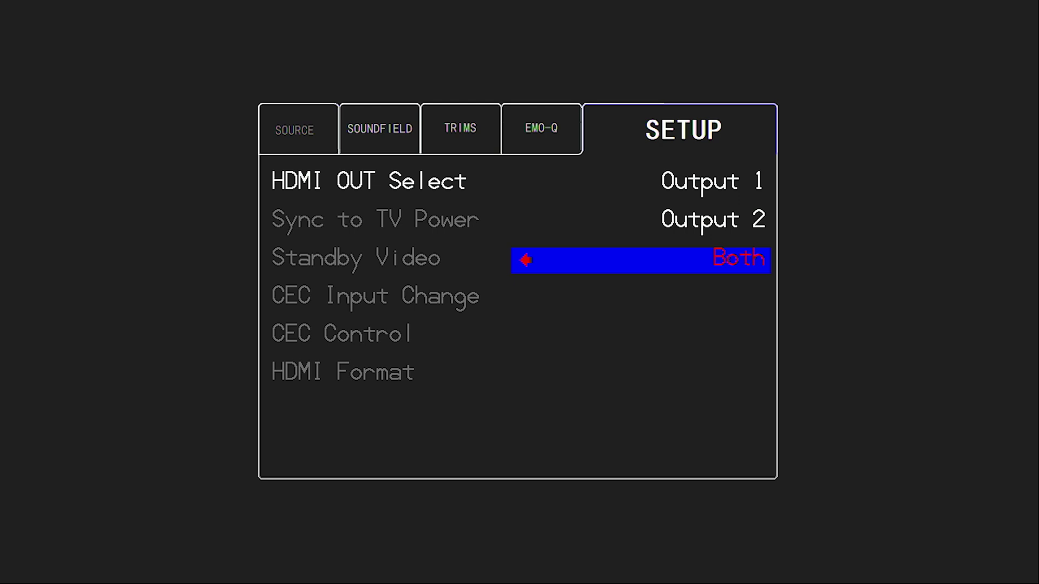
{"action": "key", "text": "Up"}
{"action": "key", "text": "Up"}
{"action": "key", "text": "Down"}
{"action": "key", "text": "Up"}
{"action": "key", "text": "Return"}
{"action": "key", "text": "Left"}
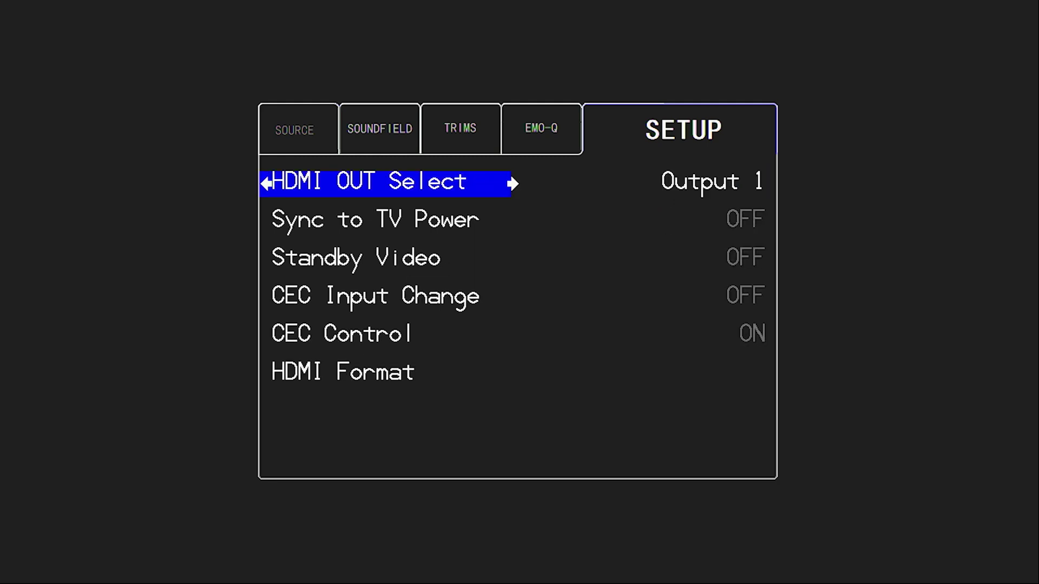
Step: Set HDMI OUT Select back to Both outputs
{"action": "key", "text": "Right"}
{"action": "key", "text": "Down"}
{"action": "key", "text": "Down"}
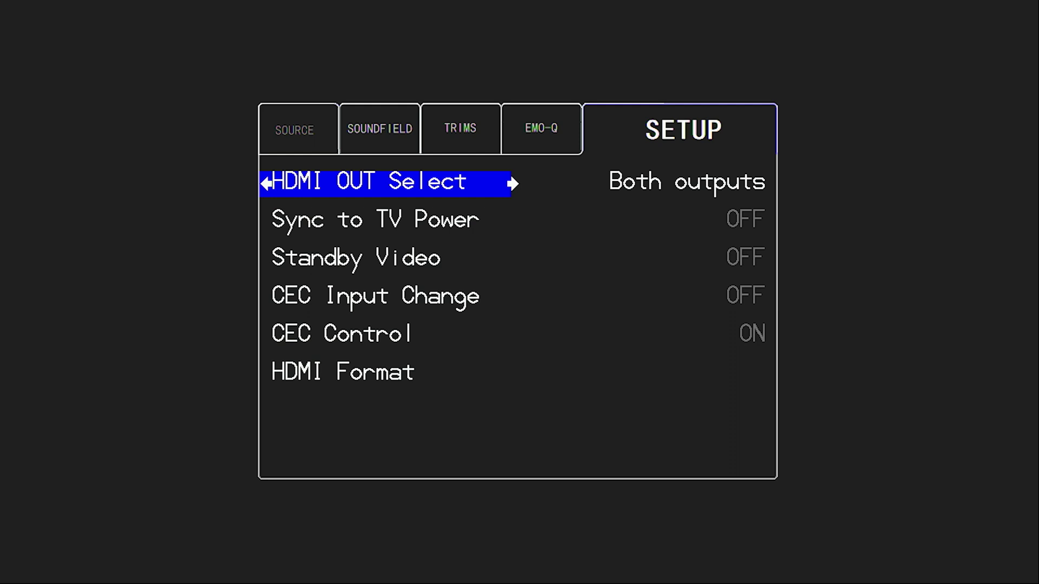
Step: Set Sync to TV Power to ON
{"action": "key", "text": "Down"}
{"action": "key", "text": "Down"}
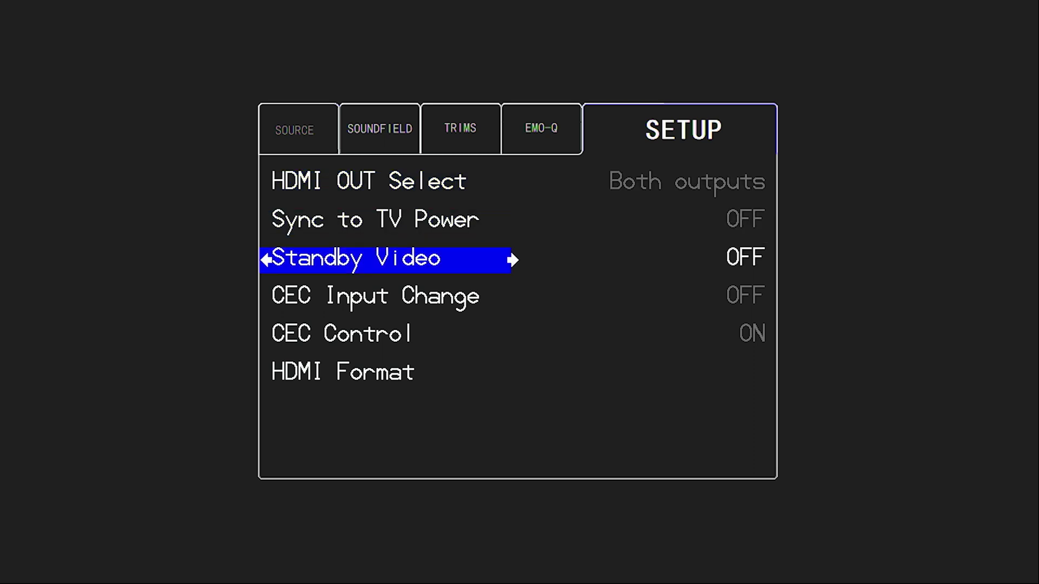
{"action": "key", "text": "Up"}
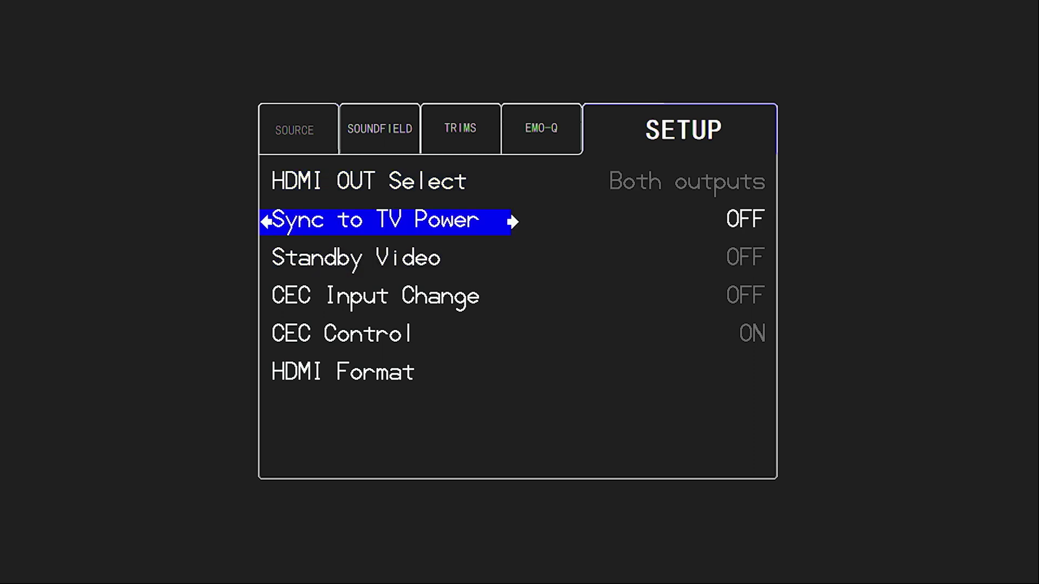
{"action": "key", "text": "Return"}
{"action": "key", "text": "Down"}
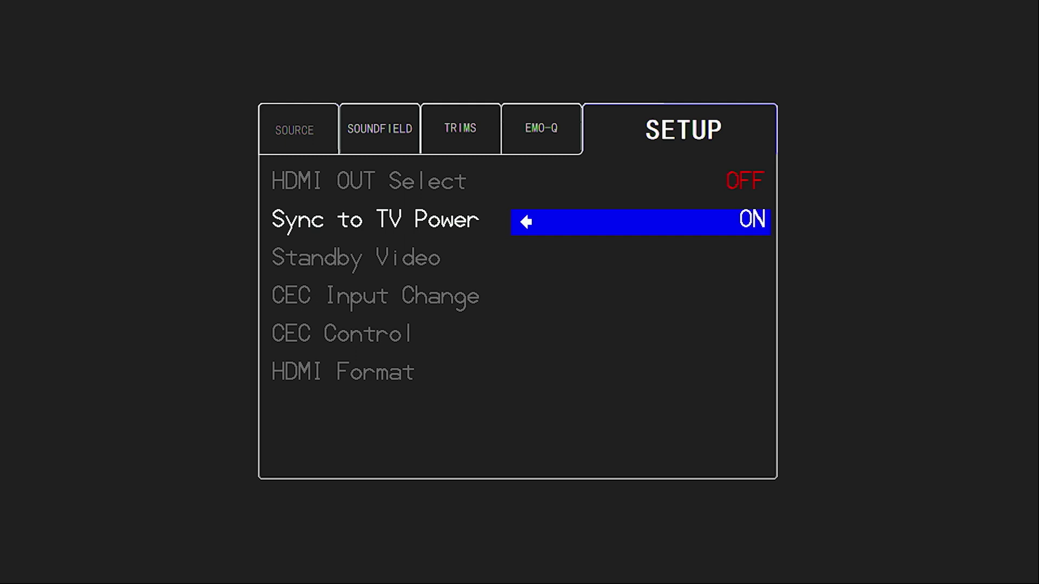
{"action": "key", "text": "Return"}
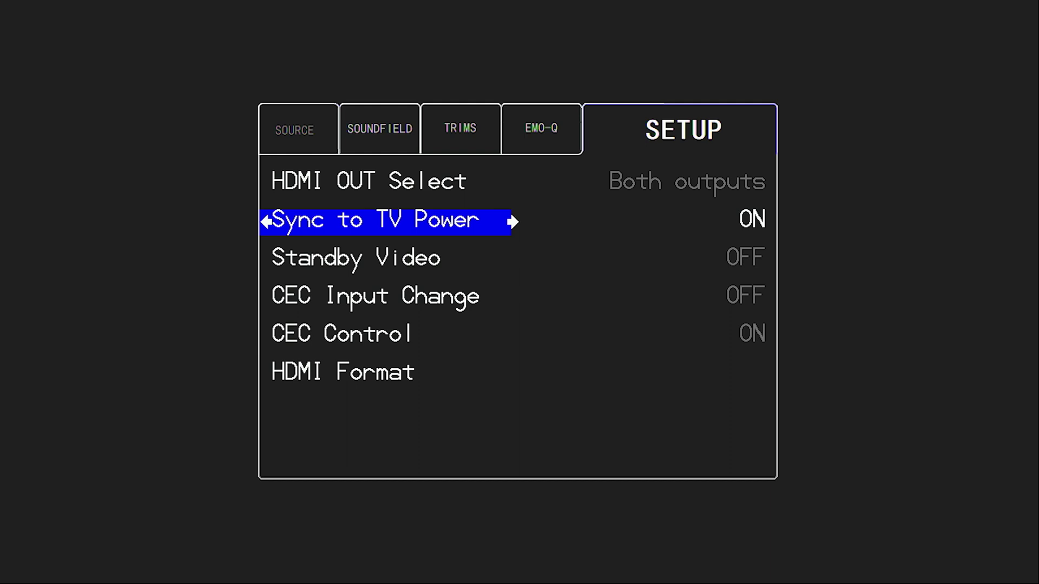
Step: Check the Standby Video, CEC Input Change and CEC Control settings, ending on HDMI Format
{"action": "key", "text": "Down"}
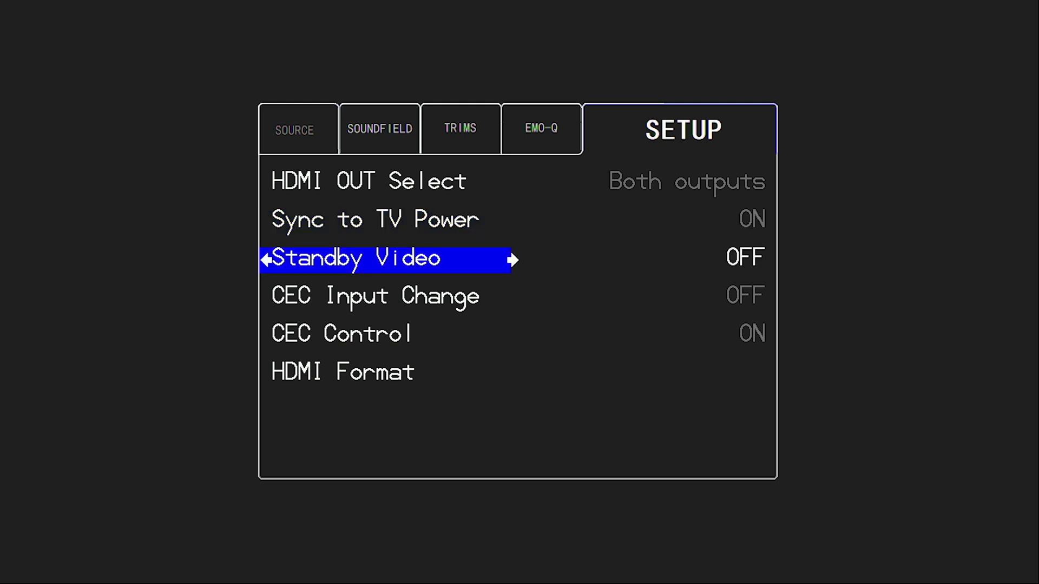
{"action": "key", "text": "Down"}
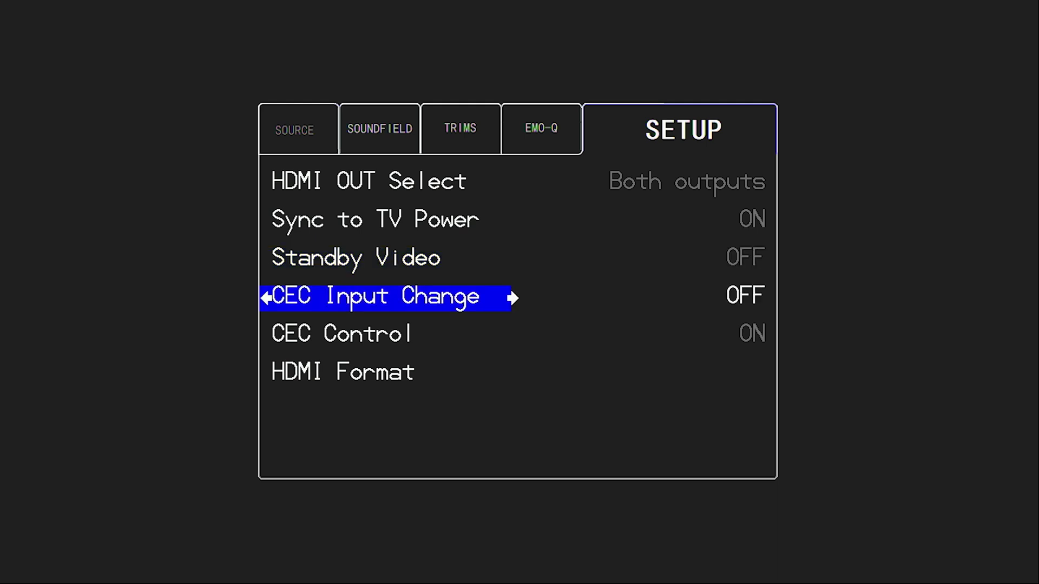
{"action": "key", "text": "Down"}
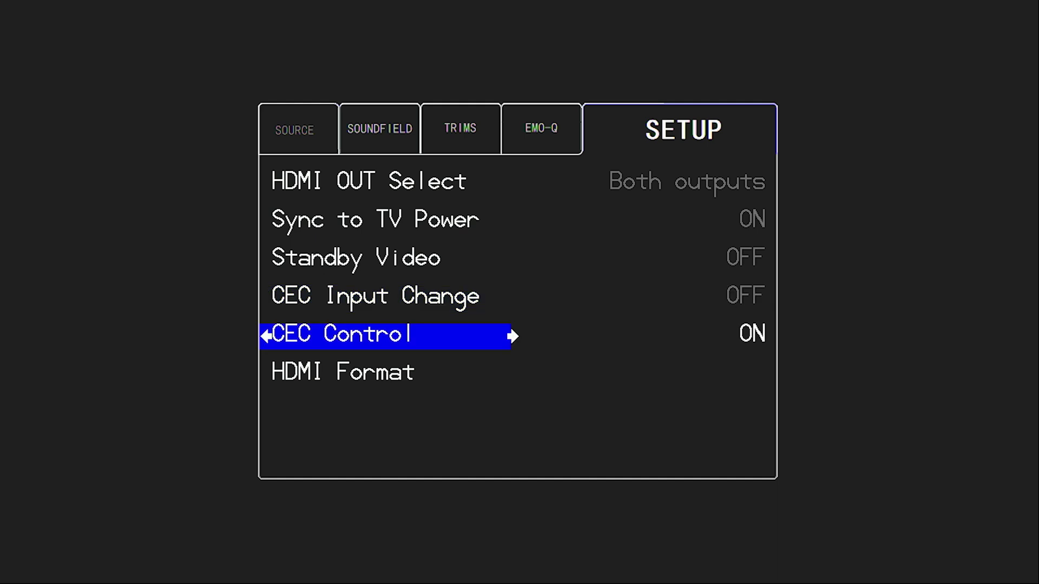
{"action": "key", "text": "Up"}
{"action": "key", "text": "Up"}
{"action": "key", "text": "Up"}
{"action": "key", "text": "Down"}
{"action": "key", "text": "Down"}
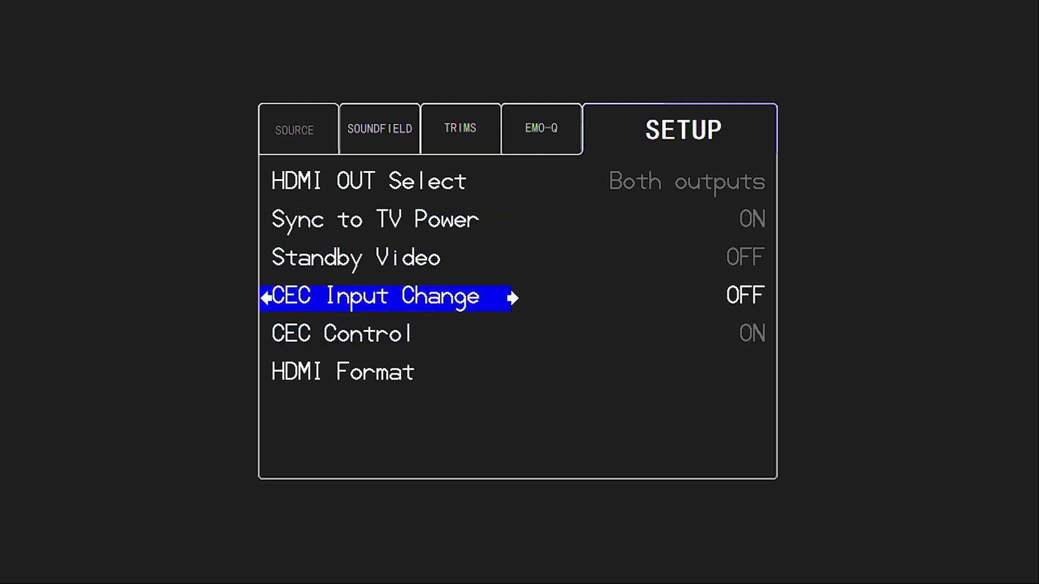
{"action": "key", "text": "Down"}
{"action": "key", "text": "Down"}
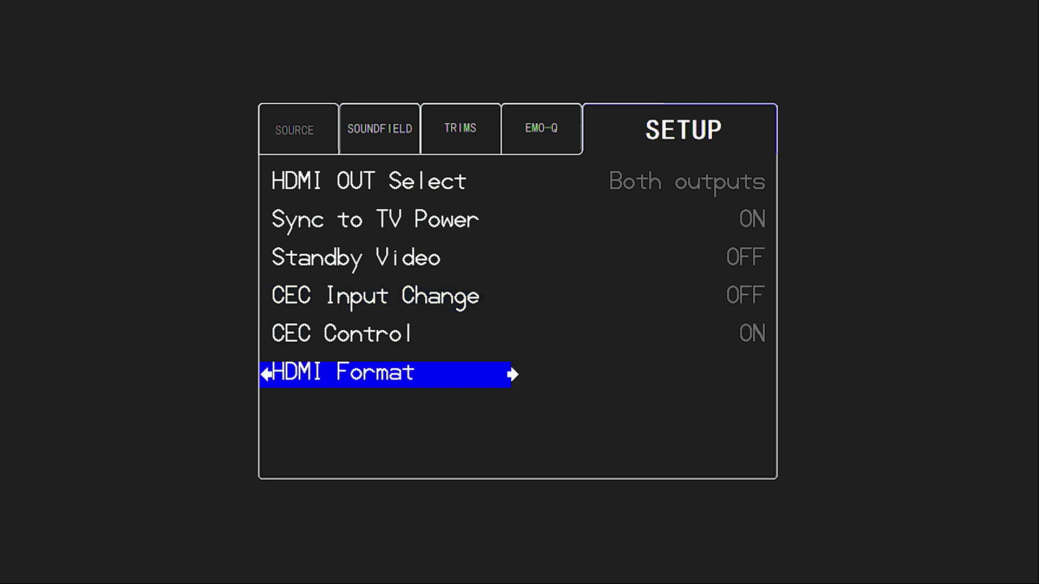
Step: Open HDMI Format and examine the format entries from HDMI 1 through HDMI 4,5,6
{"action": "key", "text": "Return"}
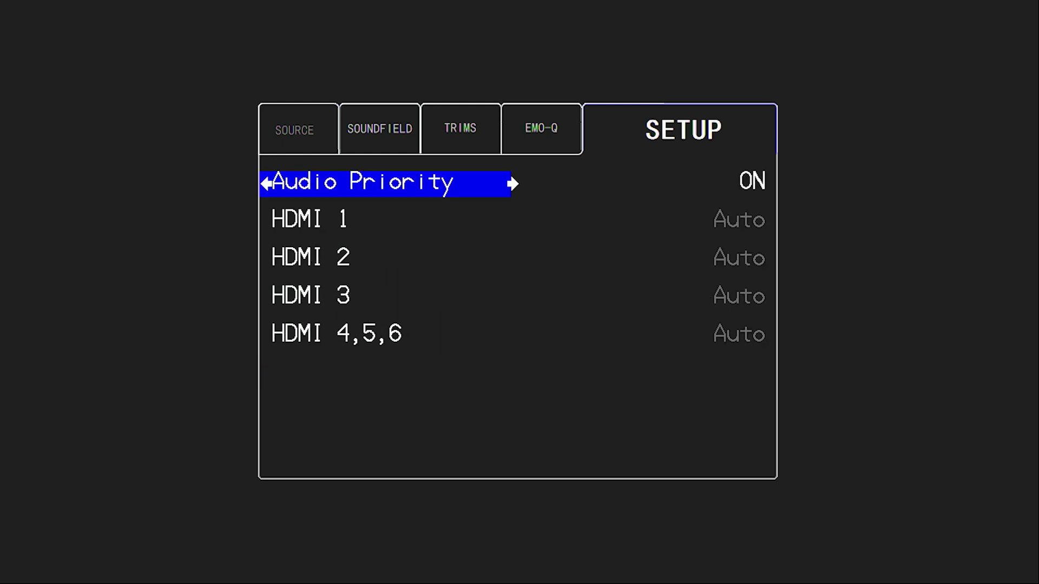
{"action": "key", "text": "Down"}
{"action": "key", "text": "Down"}
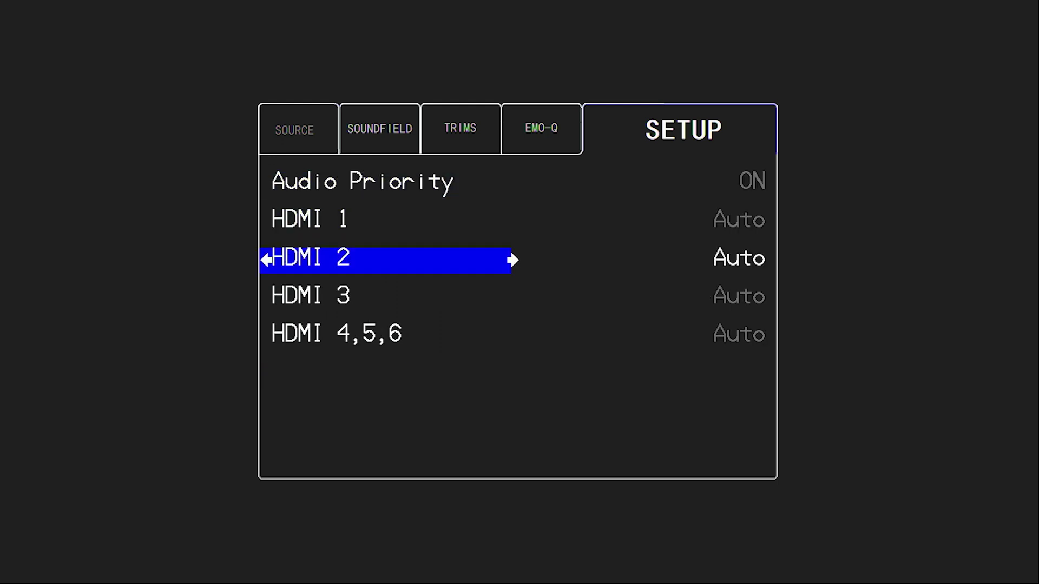
{"action": "key", "text": "Down"}
{"action": "key", "text": "Up"}
{"action": "key", "text": "Up"}
{"action": "key", "text": "Down"}
{"action": "key", "text": "Down"}
{"action": "key", "text": "Down"}
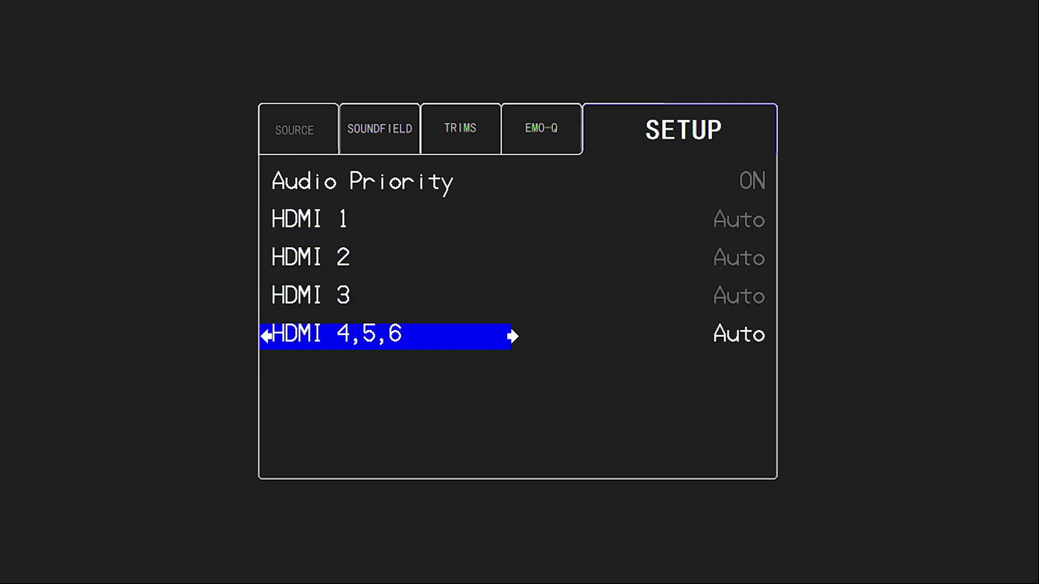
Step: Set the HDMI 1 format to Standard
{"action": "key", "text": "Up"}
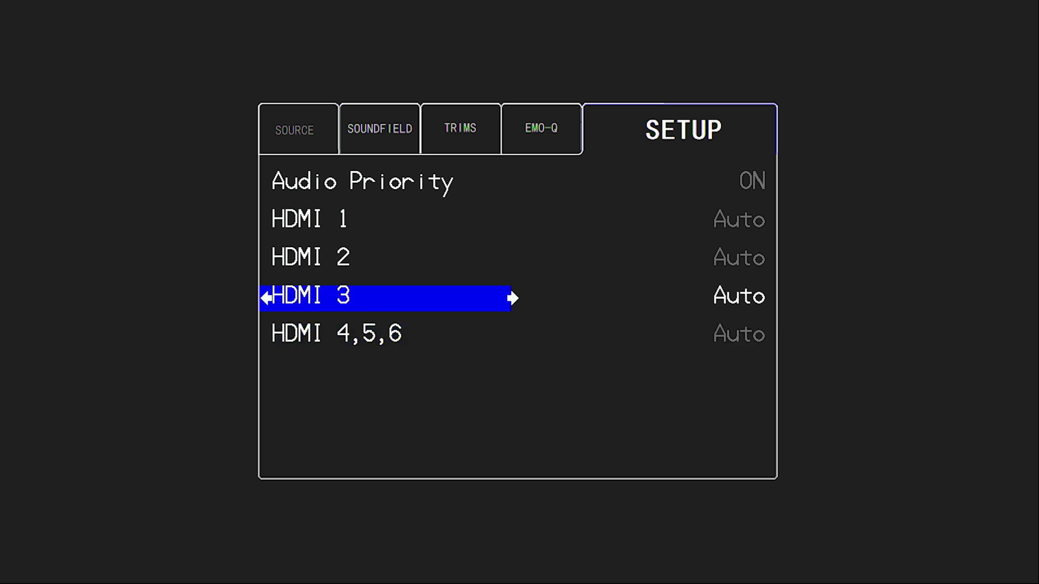
{"action": "key", "text": "Up"}
{"action": "key", "text": "Up"}
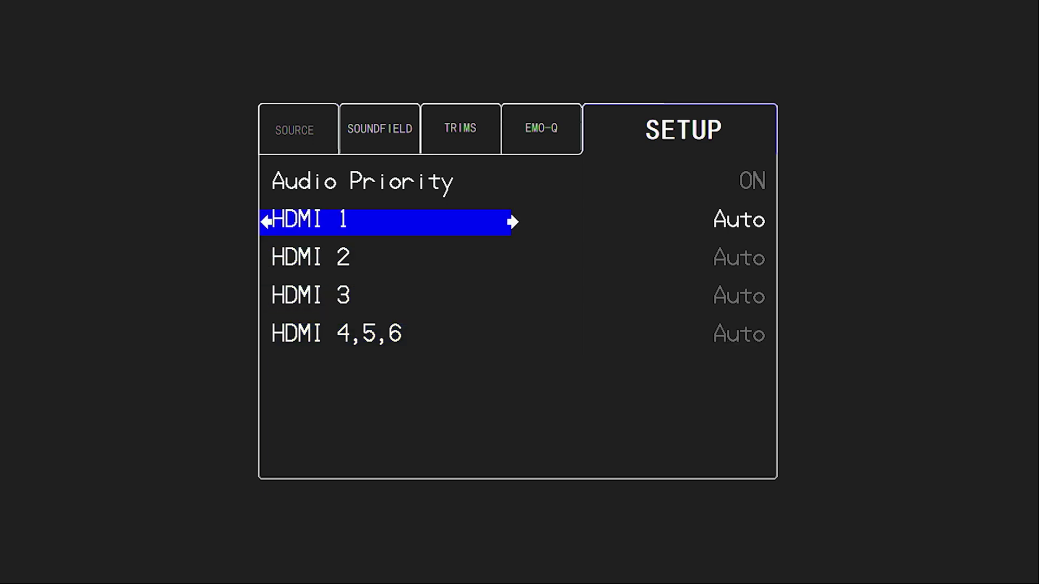
{"action": "key", "text": "Right"}
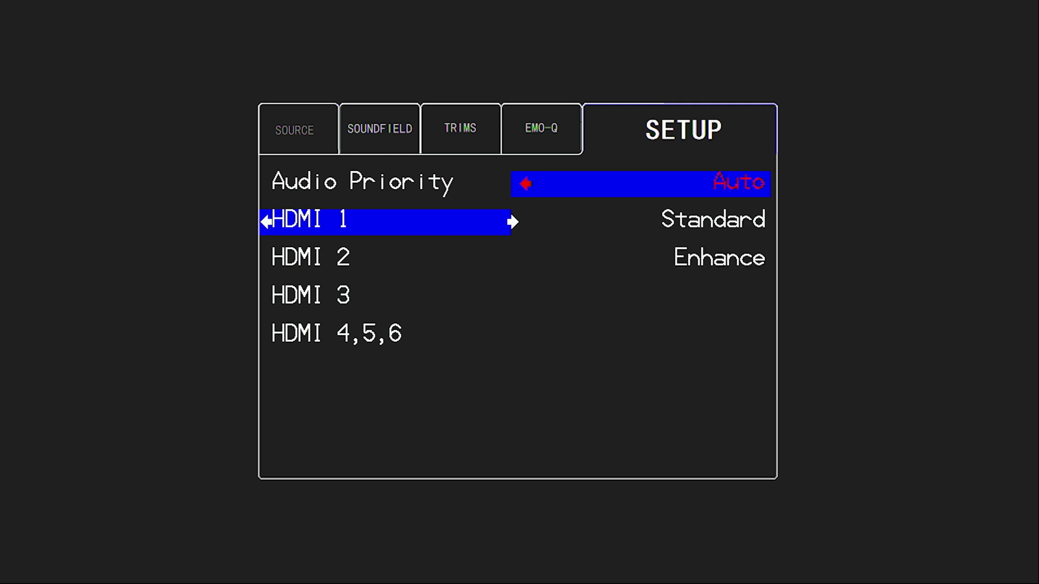
{"action": "key", "text": "Down"}
{"action": "key", "text": "Return"}
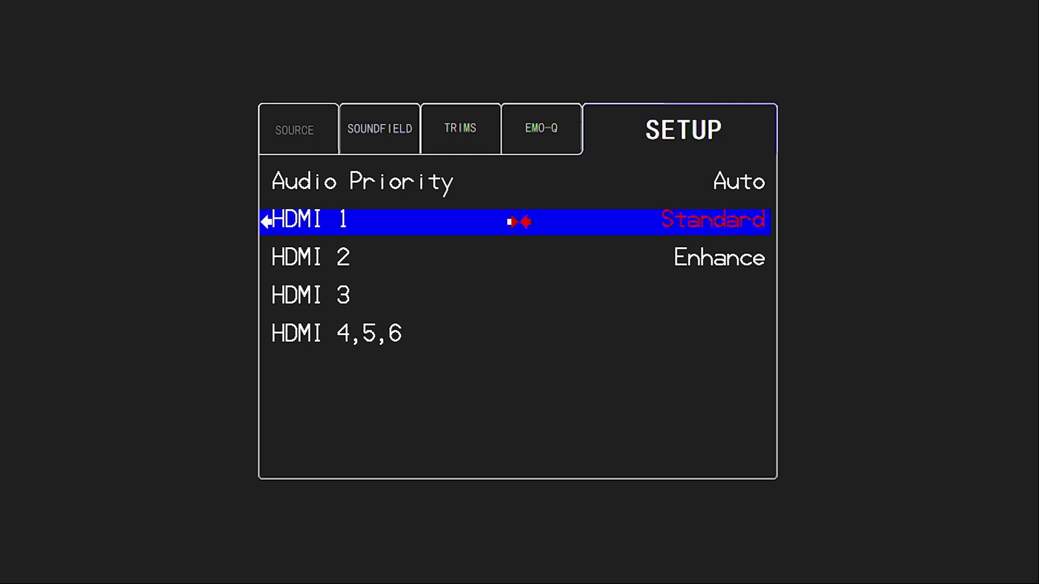
Step: Check the Enhance choice for HDMI 1 and set the format to Auto
{"action": "left_click", "coordinate": [720, 259]}
{"action": "key", "text": "Up"}
{"action": "key", "text": "Up"}
{"action": "key", "text": "Return"}
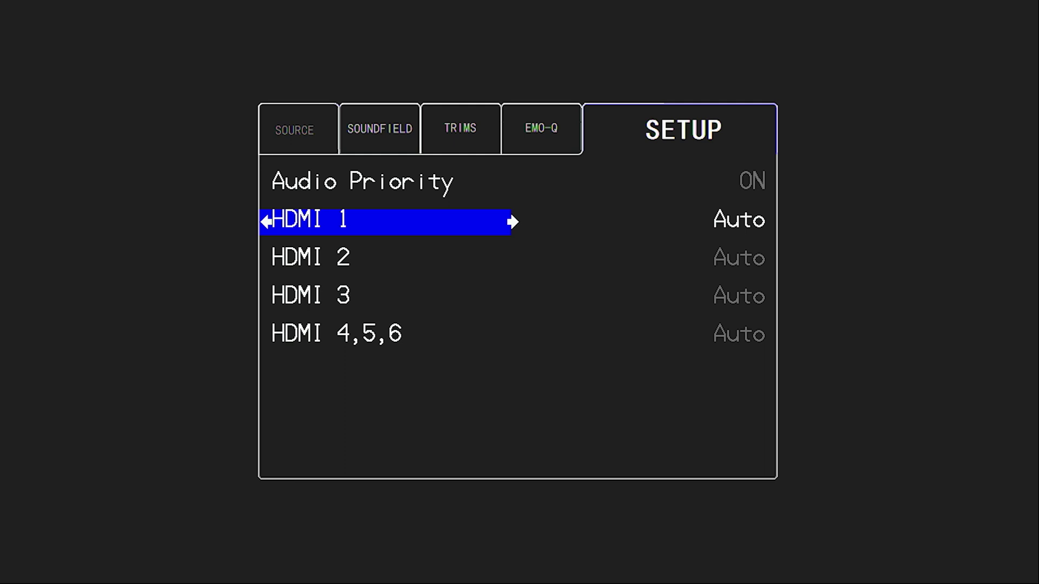
Step: Leave the HDMI Option settings and check the remaining Option entries from Information Disp to U Driver Log
{"action": "key", "text": "Up"}
{"action": "key", "text": "Up"}
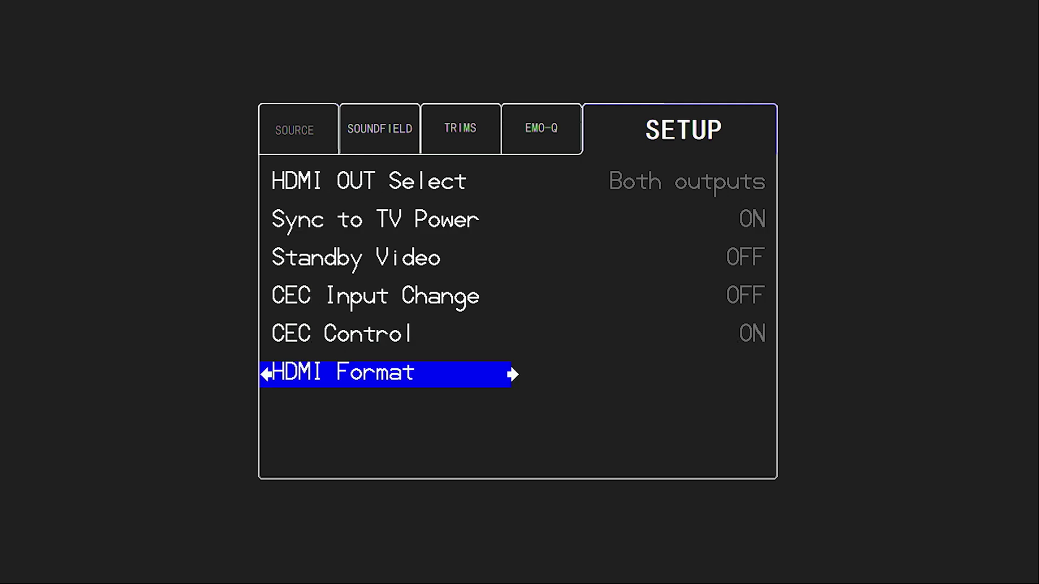
{"action": "key", "text": "Left"}
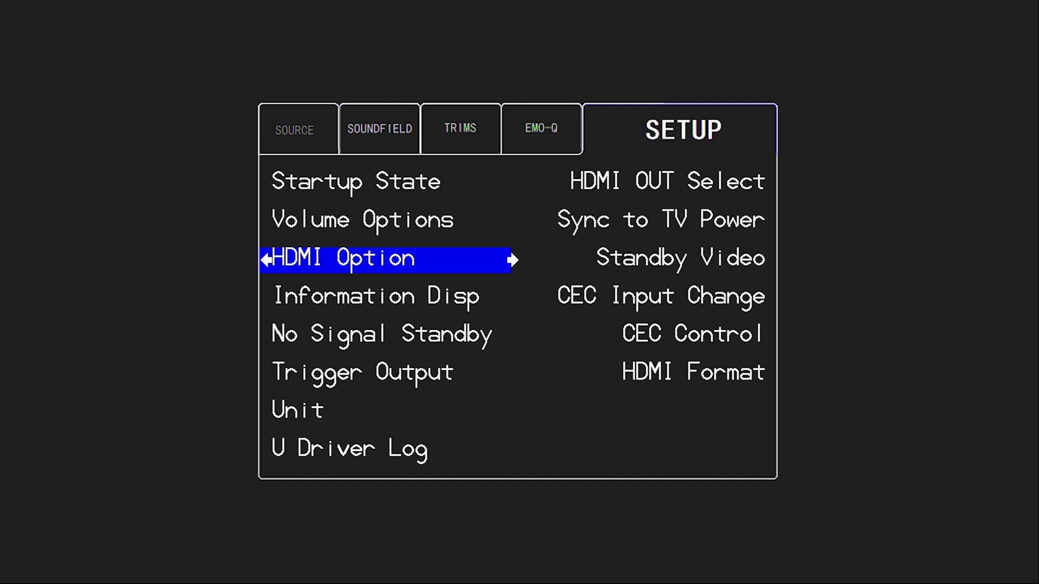
{"action": "key", "text": "Down"}
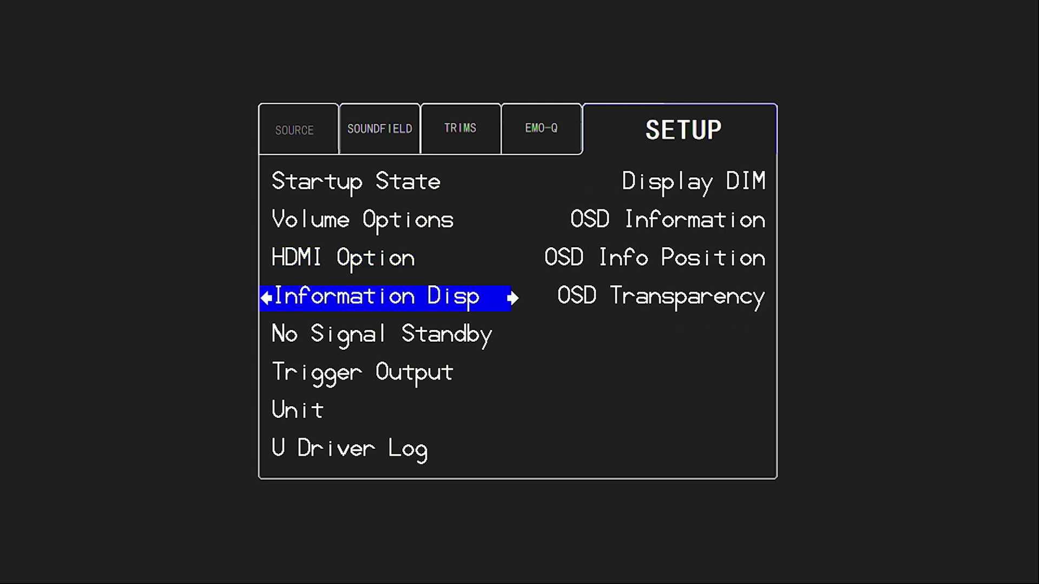
{"action": "key", "text": "Down"}
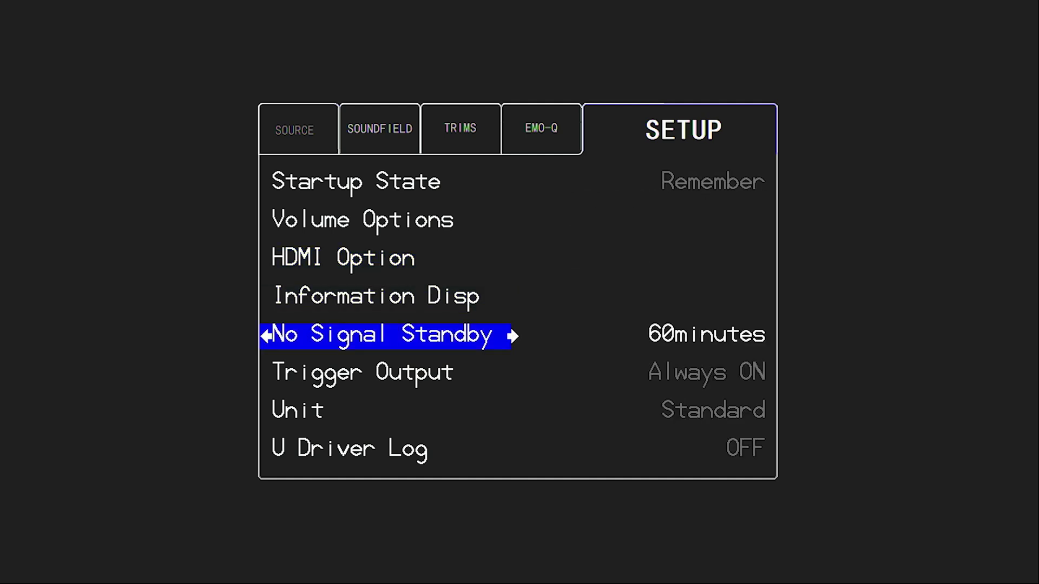
{"action": "key", "text": "Down"}
{"action": "key", "text": "Down"}
{"action": "key", "text": "Down"}
{"action": "key", "text": "Down"}
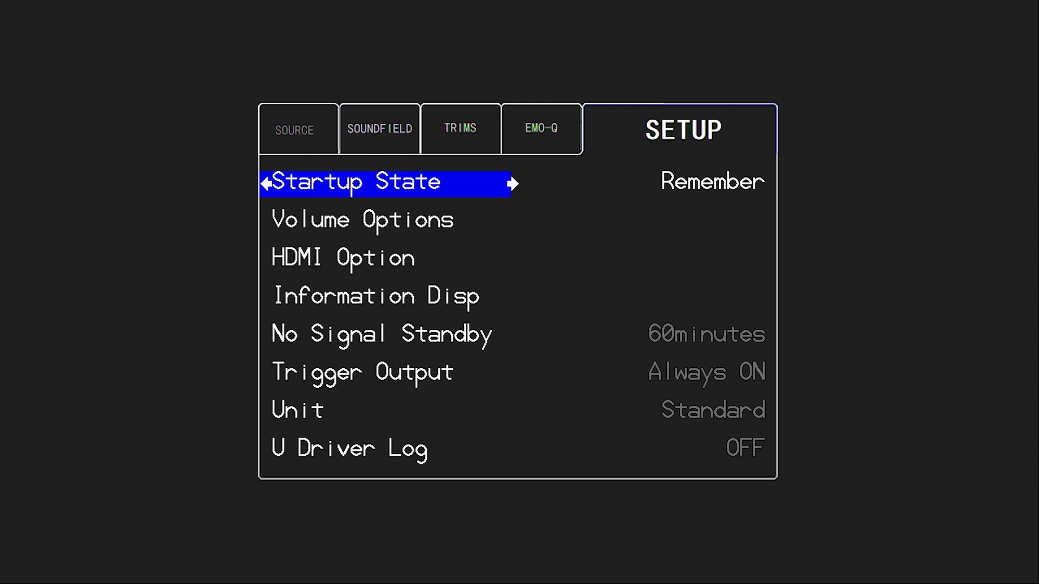
Step: Return to the main setup list and go to Speaker Setup
{"action": "key", "text": "Left"}
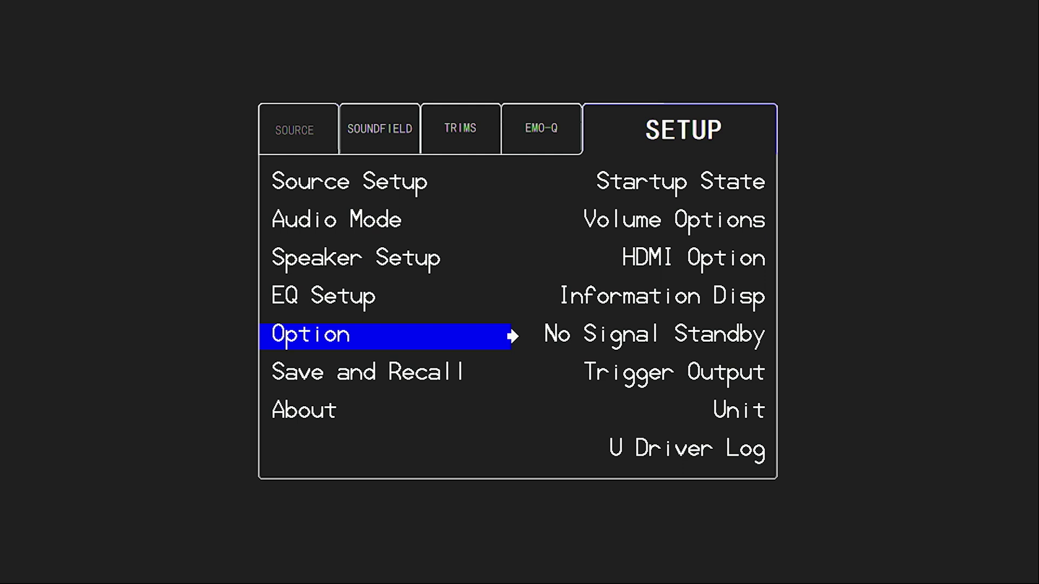
{"action": "key", "text": "Up"}
{"action": "key", "text": "Up"}
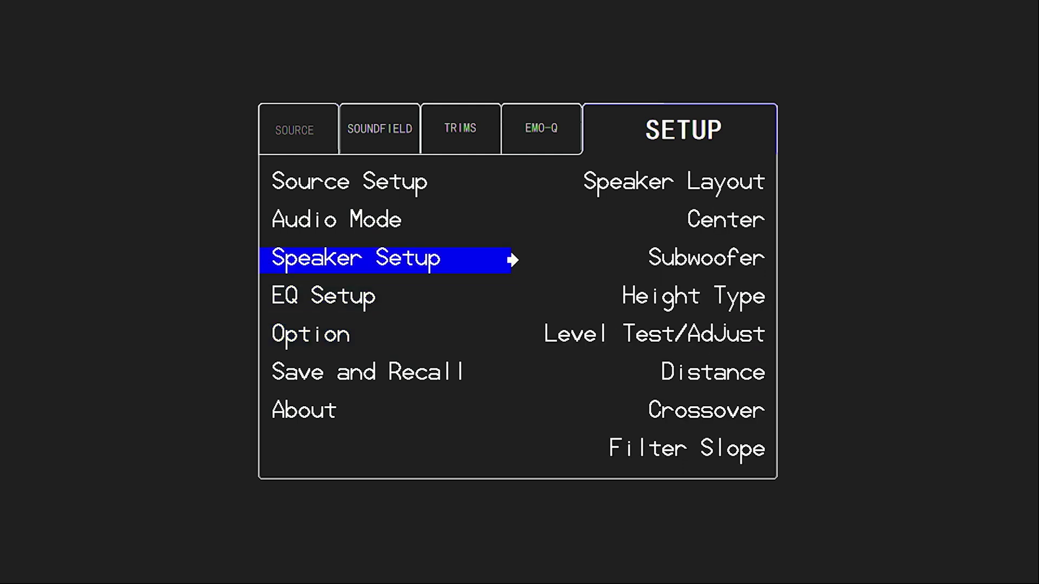